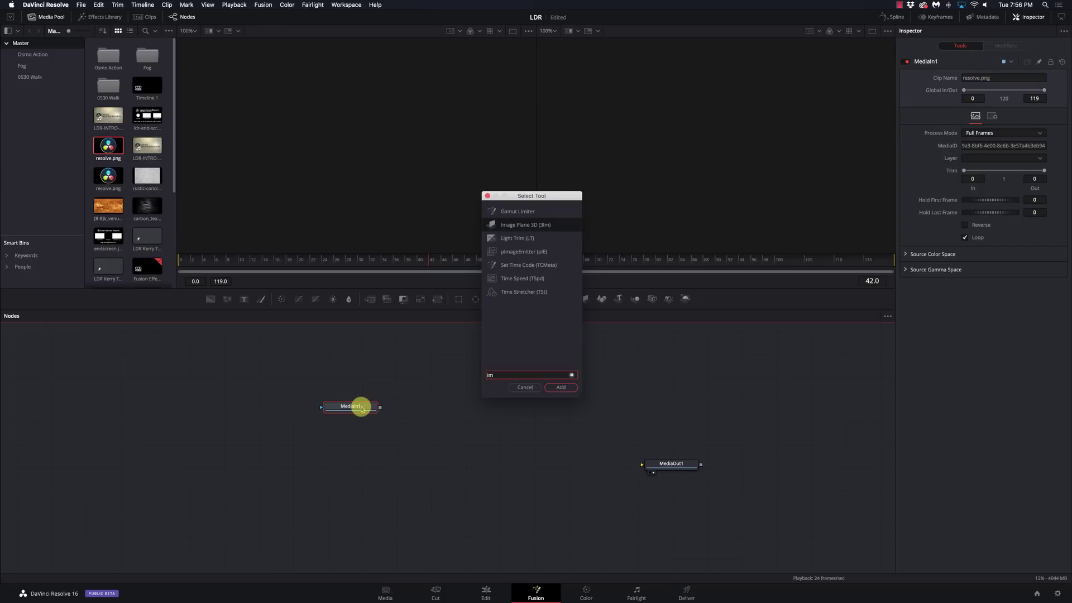
# Delete MediaIn1 and add a Text 3D node with its text set to TRAILS.
pyautogui.press('Escape')
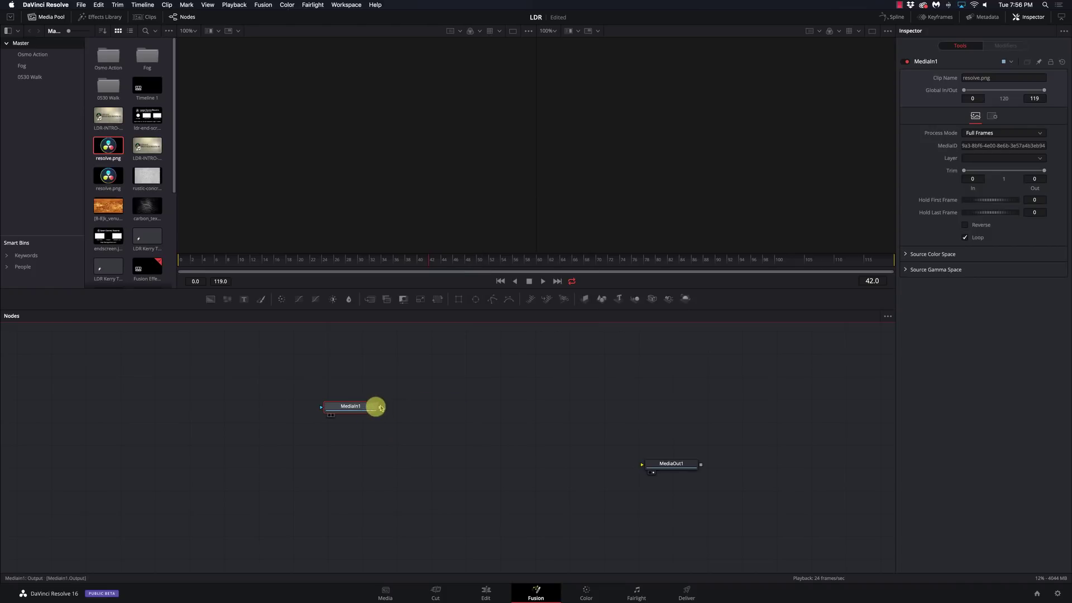
pyautogui.press('Delete')
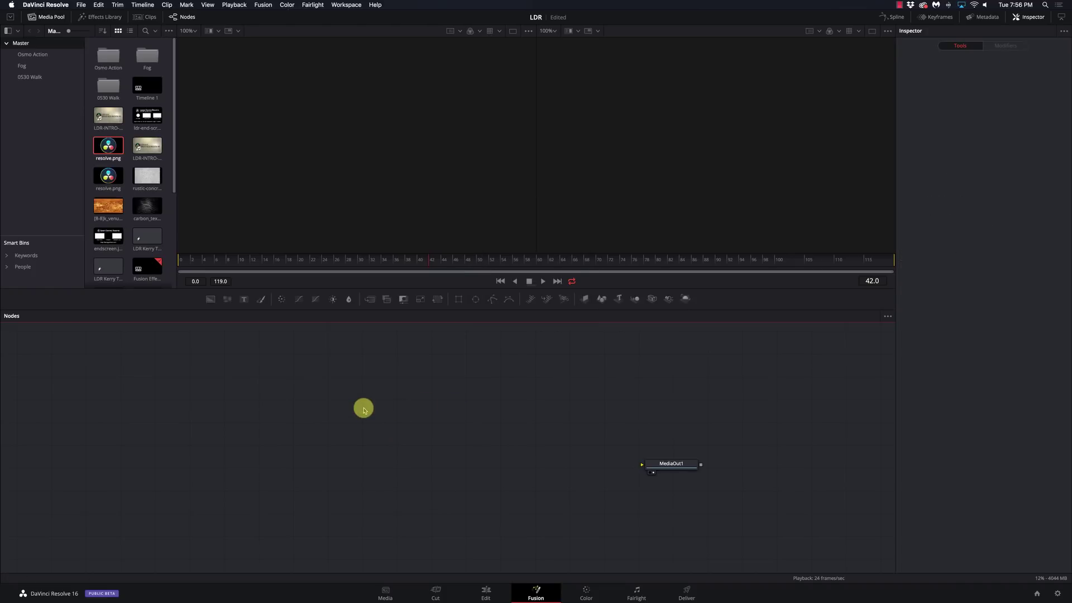
pyautogui.hotkey('shift', 'space')
pyautogui.write('3t')
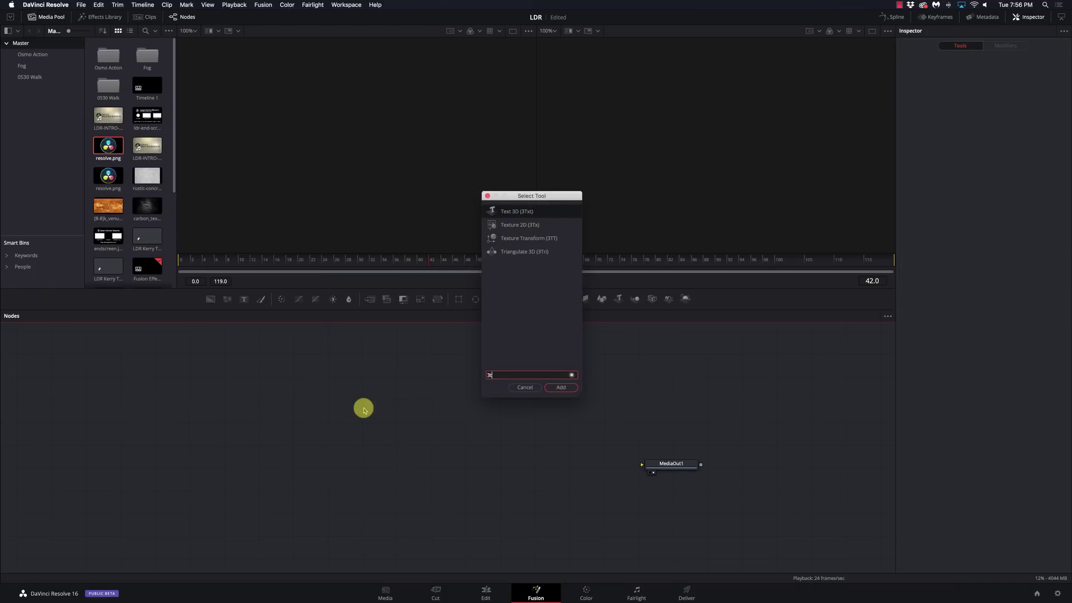
pyautogui.press('Return')
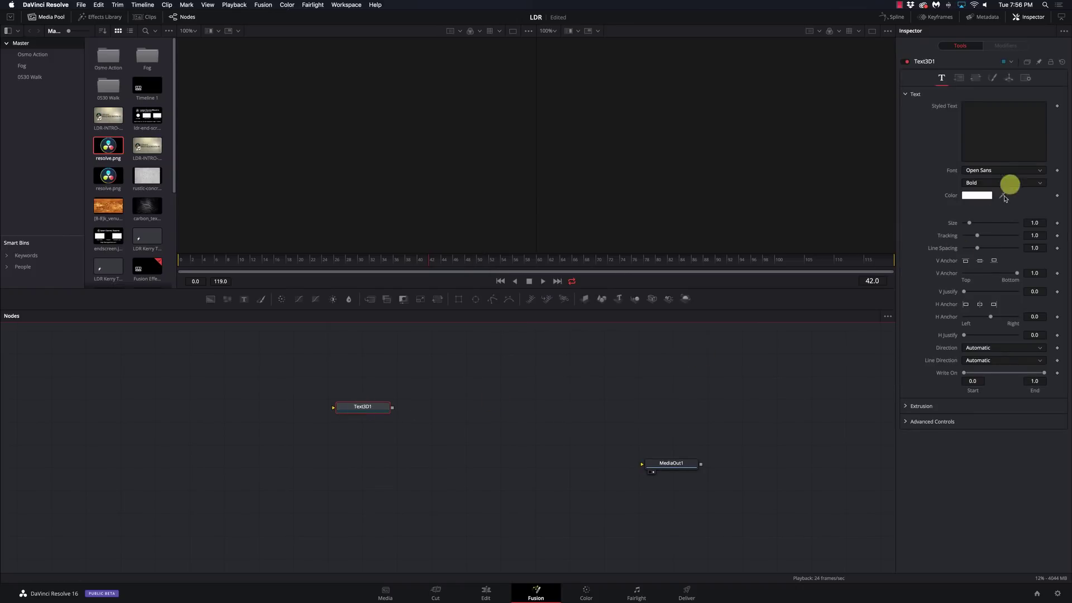
pyautogui.click(992, 115)
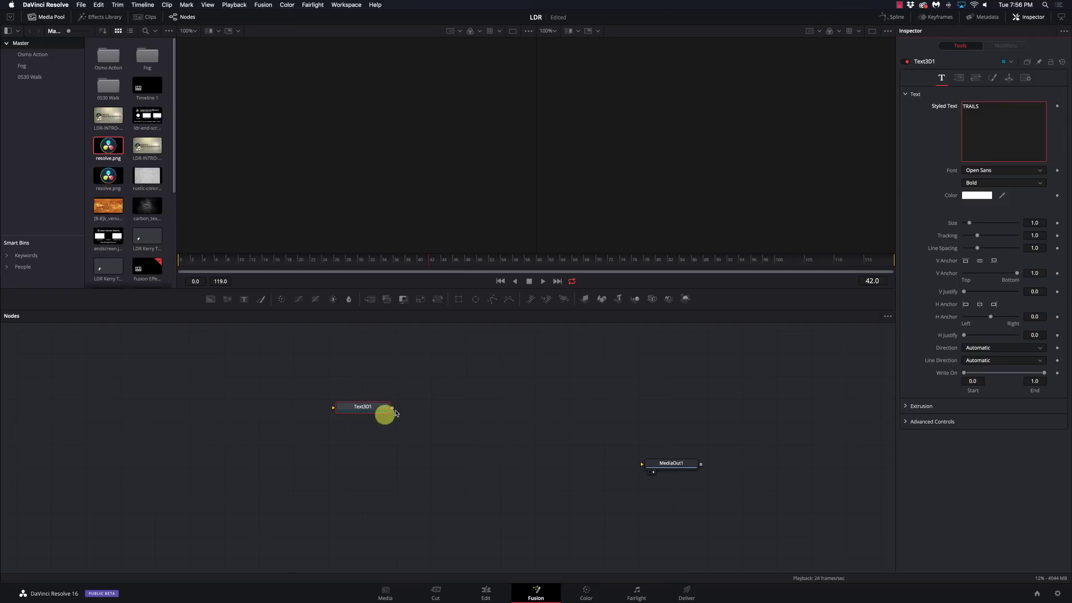
# Show Text3D1 in the left viewer and raise its extrusion depth to 0.1307.
pyautogui.click(360, 407)
pyautogui.press('1')
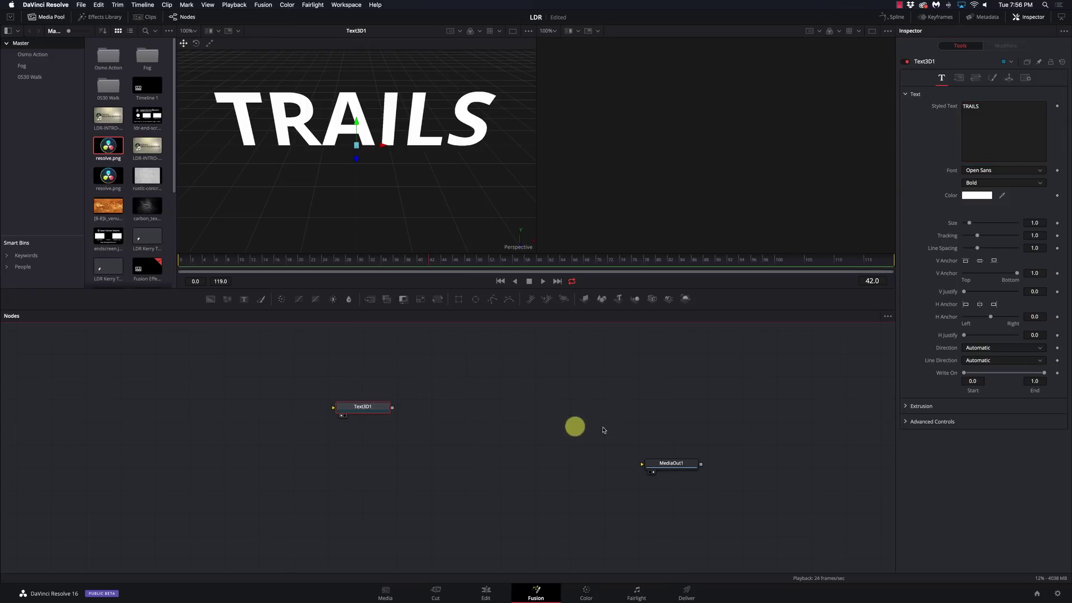
pyautogui.click(906, 406)
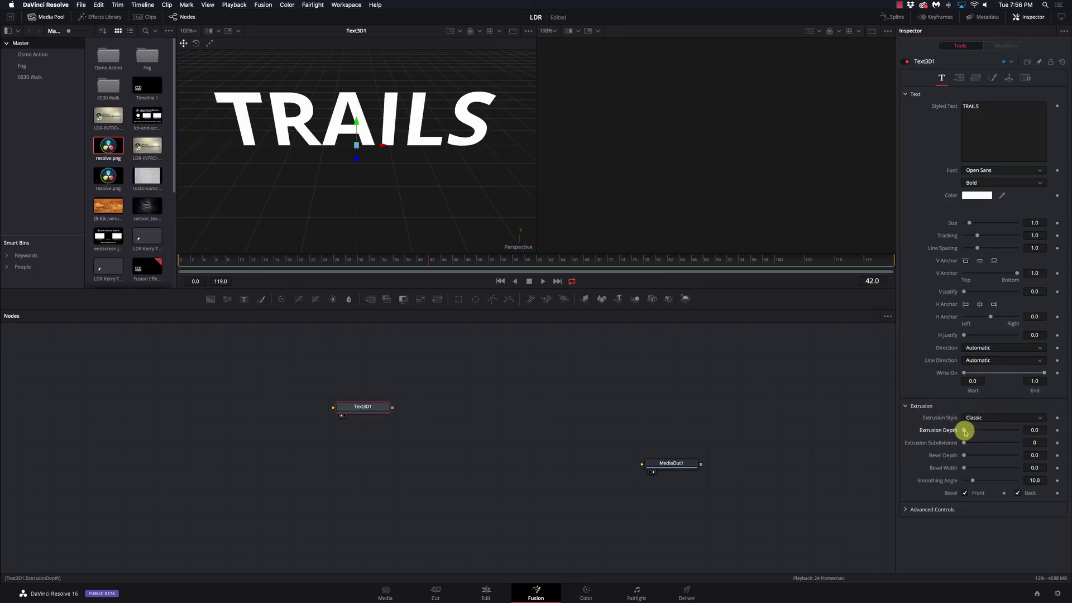
pyautogui.moveTo(964, 431); pyautogui.dragTo(998, 429)
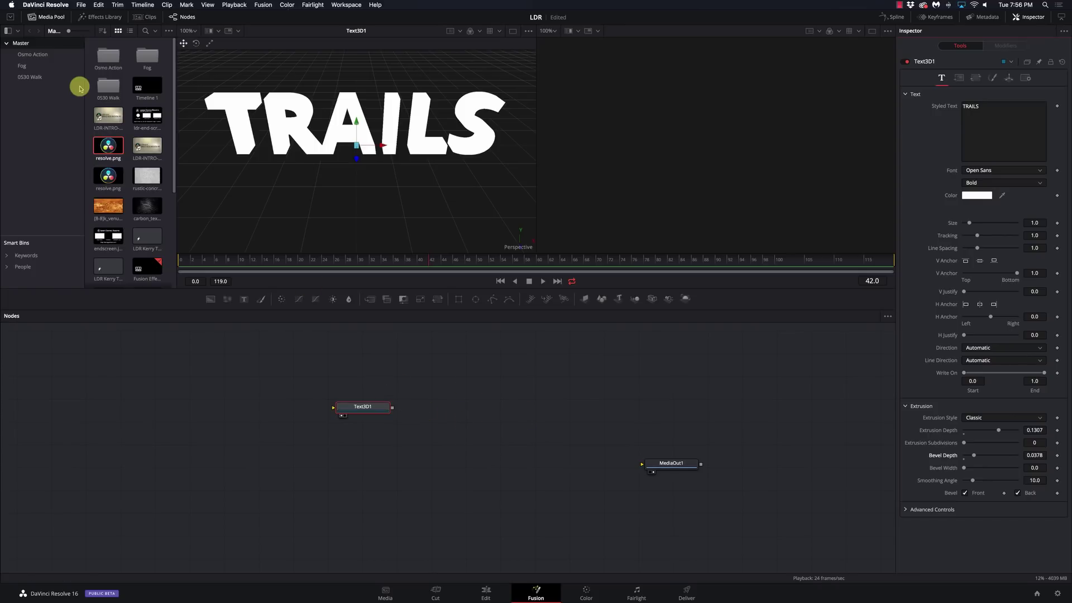
# Add the Chrome shader node from the Effects Library's Templates > Shaders.
pyautogui.click(53, 19)
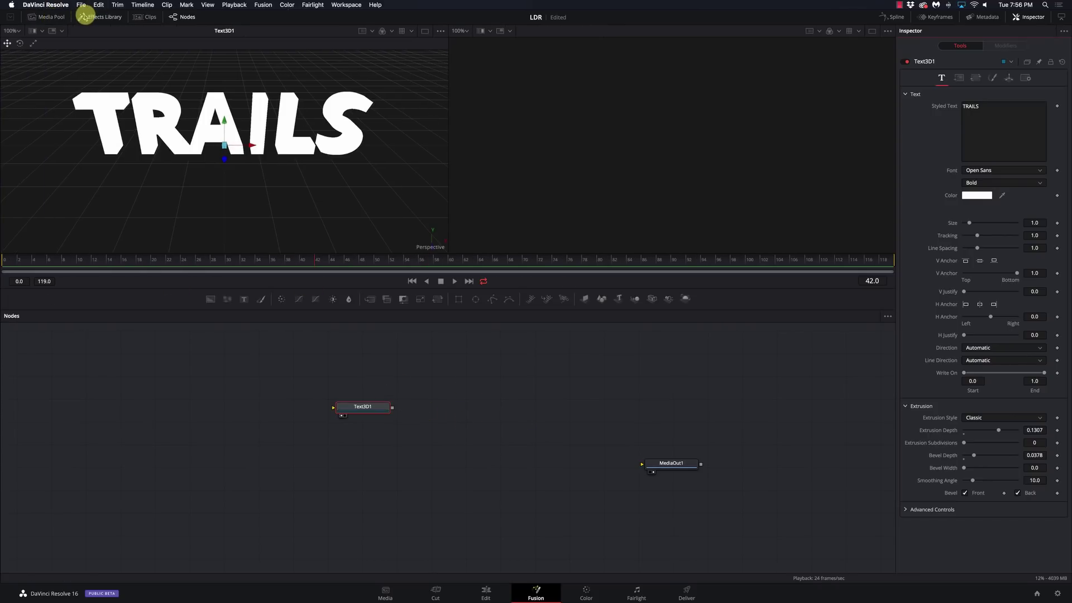
pyautogui.click(87, 17)
pyautogui.click(10, 63)
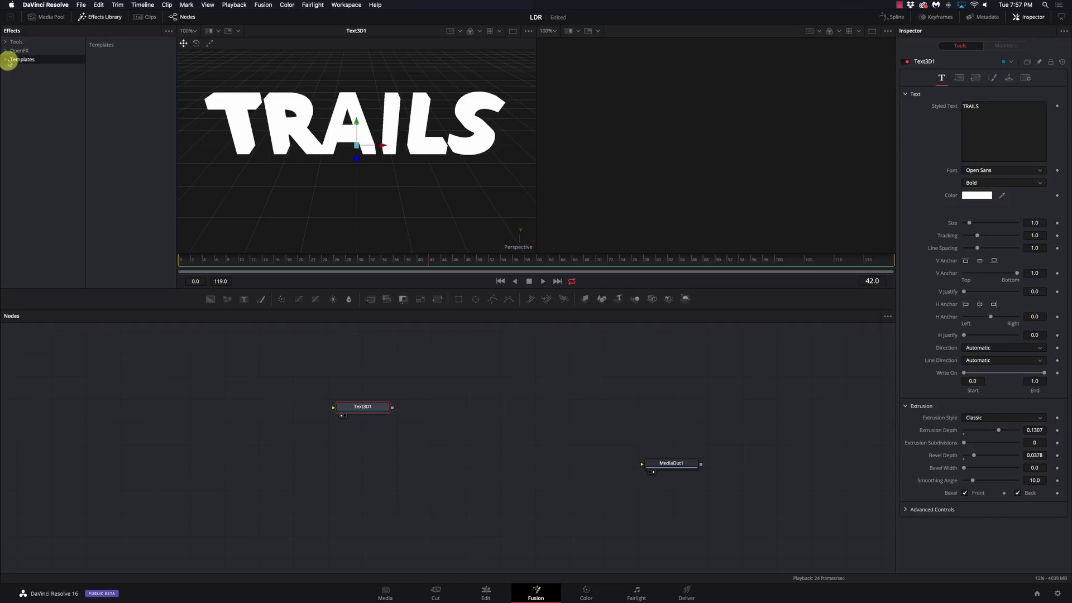
pyautogui.click(6, 61)
pyautogui.click(37, 130)
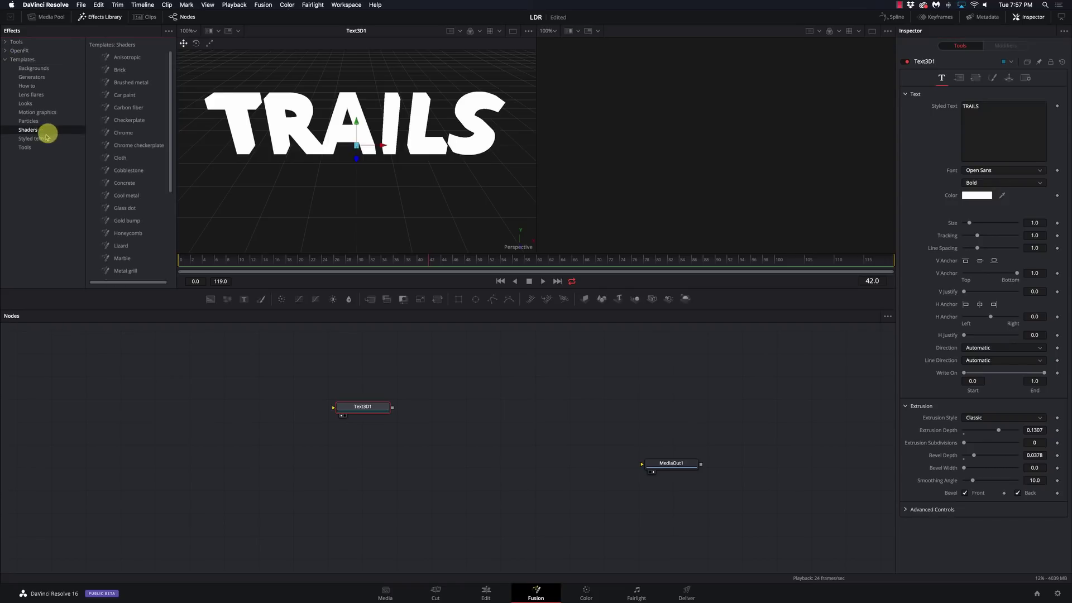
pyautogui.doubleClick(121, 134)
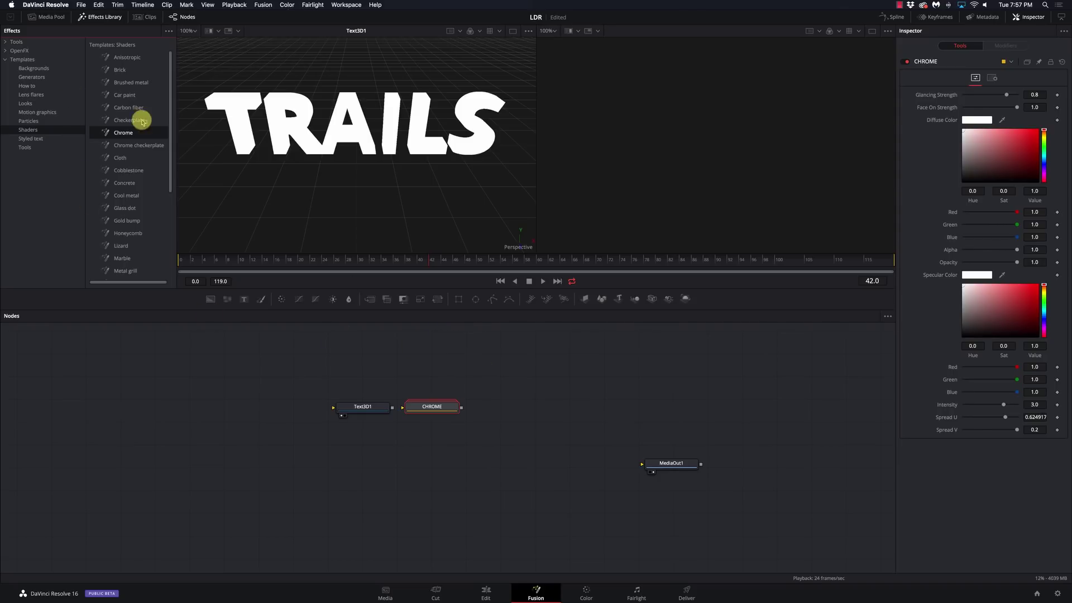
# Add a Replace Material 3D node after Text3D1 and feed the CHROME material into it.
pyautogui.moveTo(361, 407); pyautogui.dragTo(402, 451)
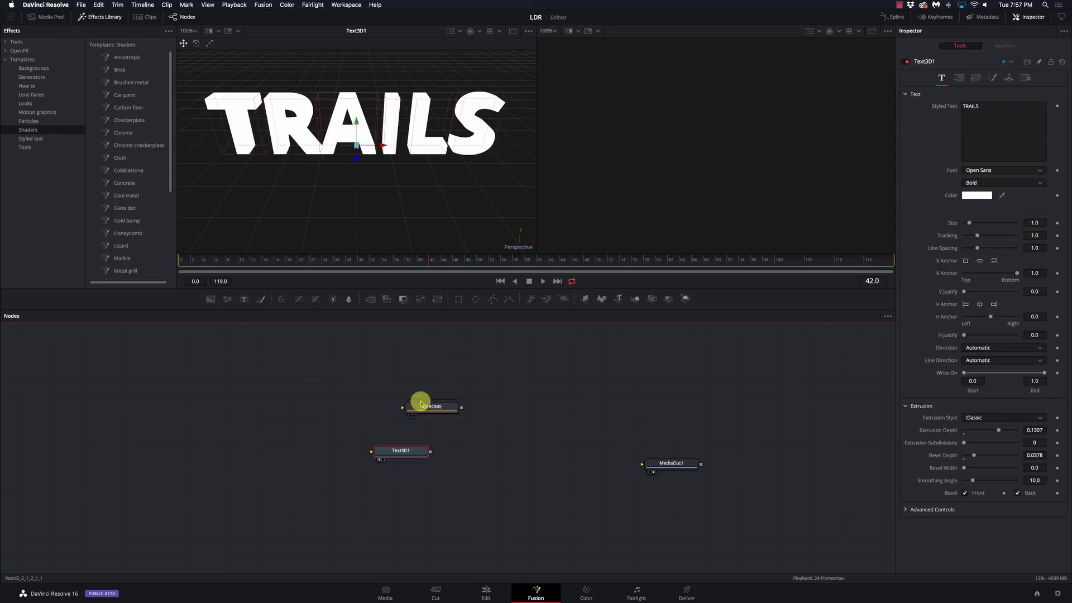
pyautogui.moveTo(432, 407); pyautogui.dragTo(452, 399)
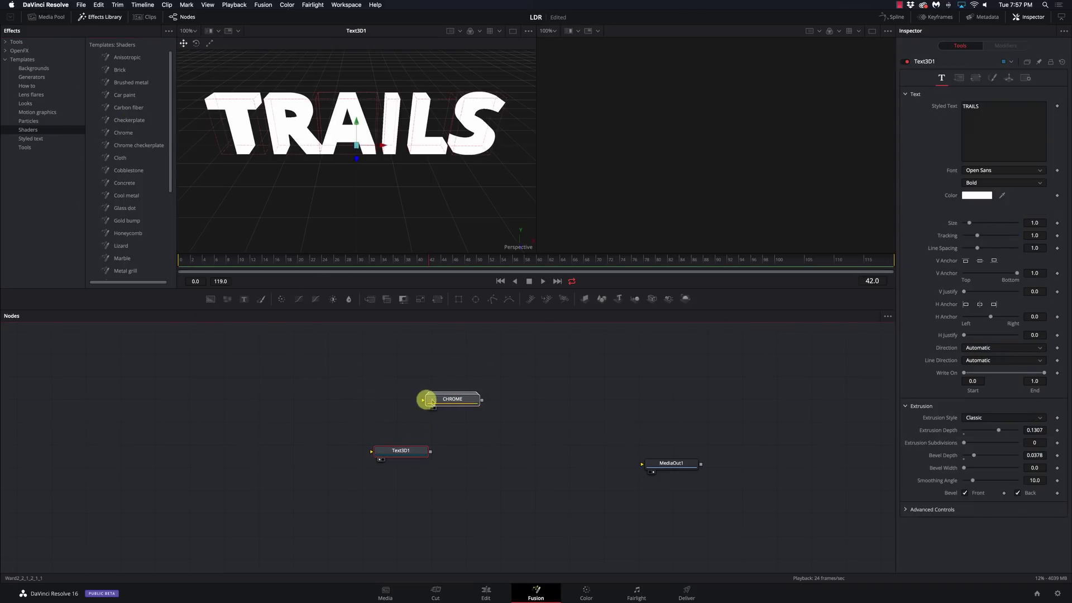
pyautogui.click(396, 453)
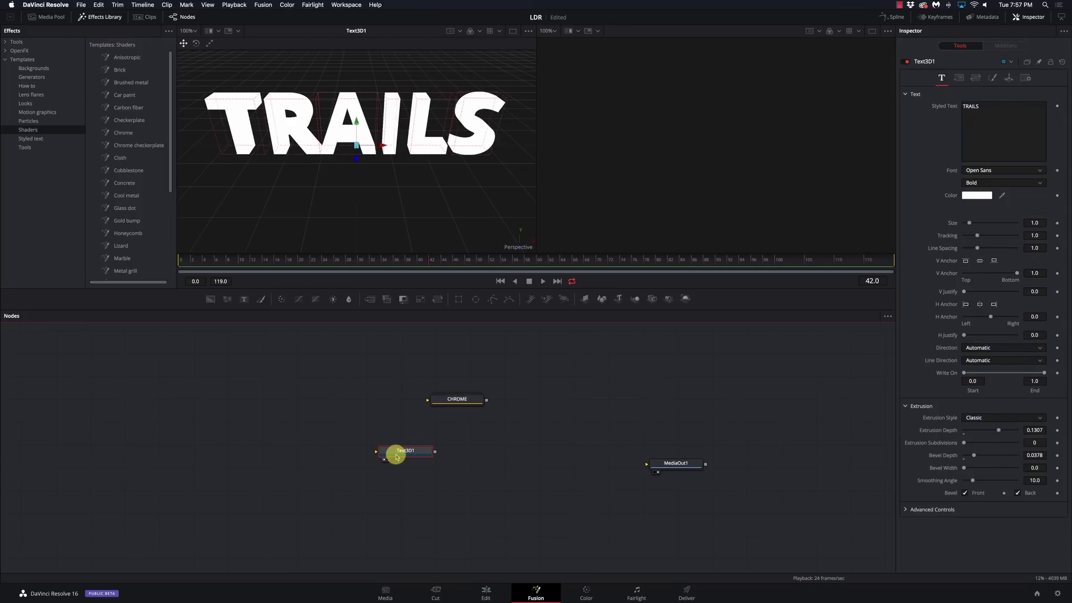
pyautogui.write('repl')
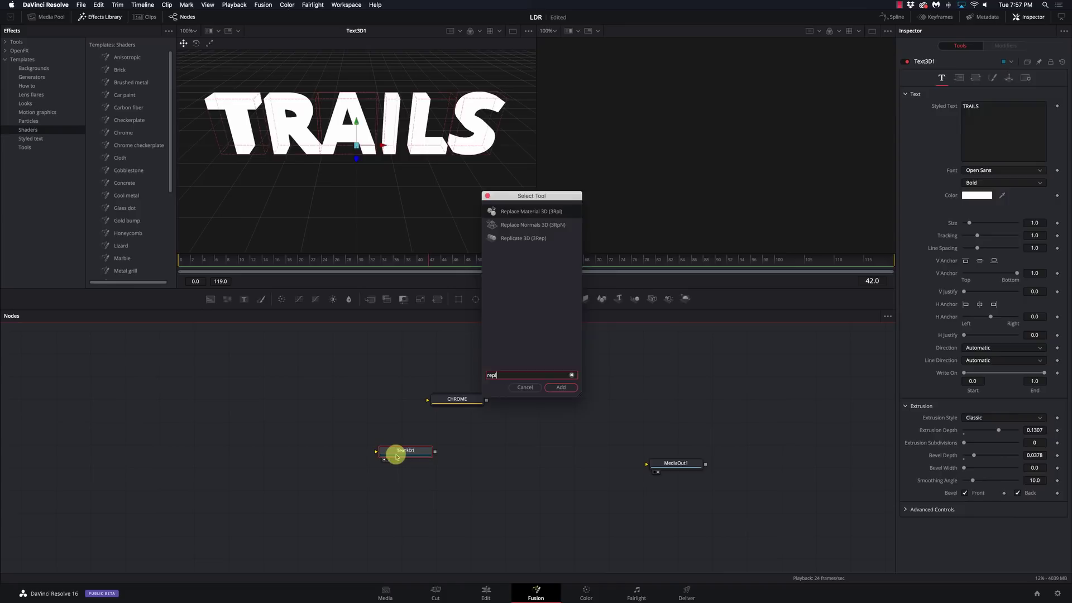
pyautogui.press('Return')
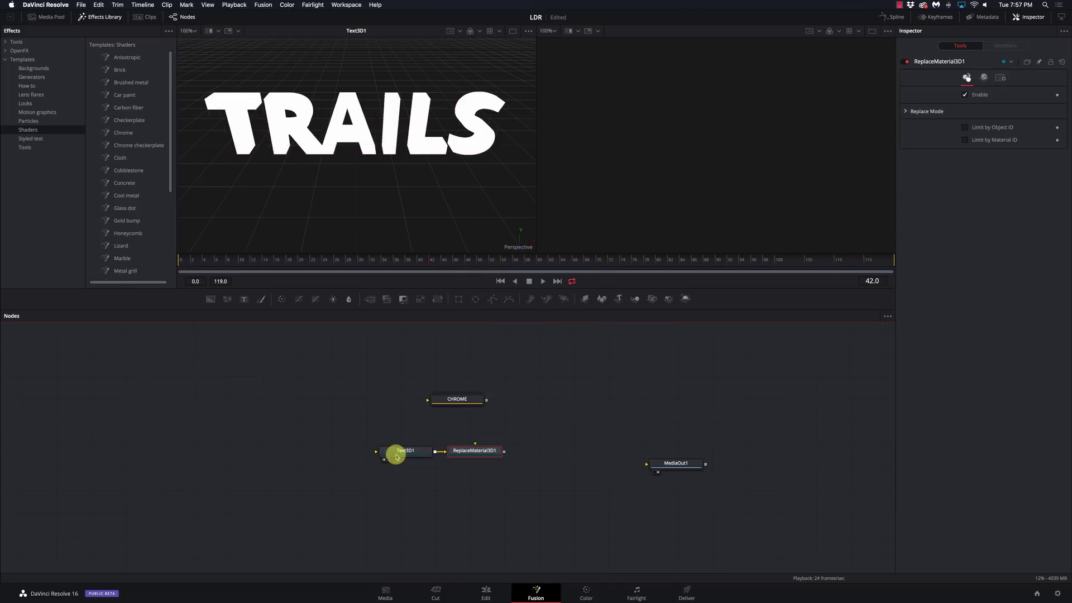
pyautogui.moveTo(487, 400); pyautogui.dragTo(476, 449)
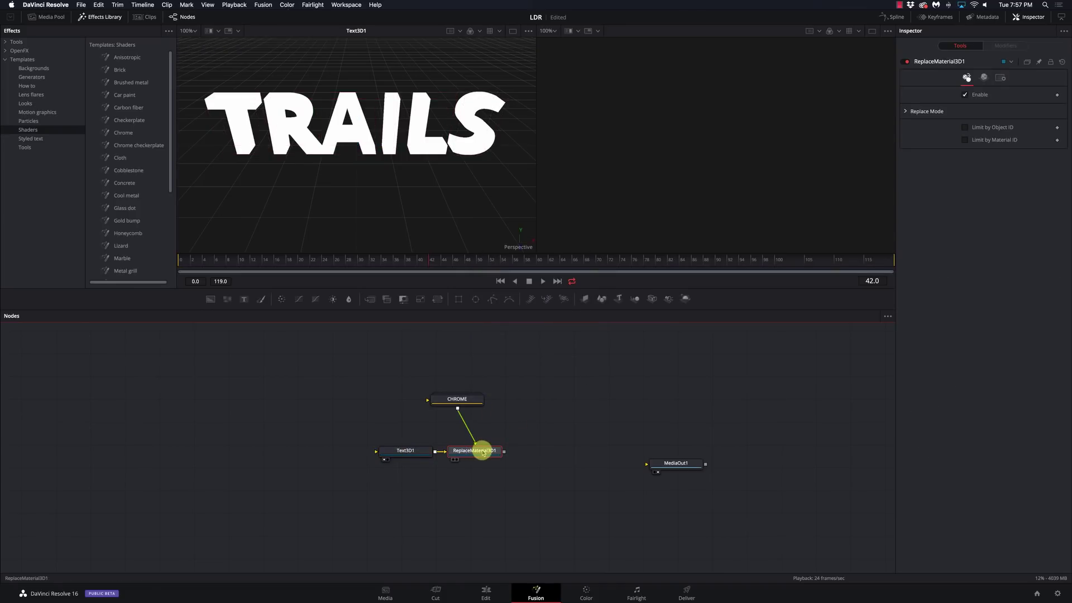
# Preview ReplaceMaterial3D1 in the right viewer, then set bevel depth 0.0173 and extrusion depth 0.1244.
pyautogui.press('2')
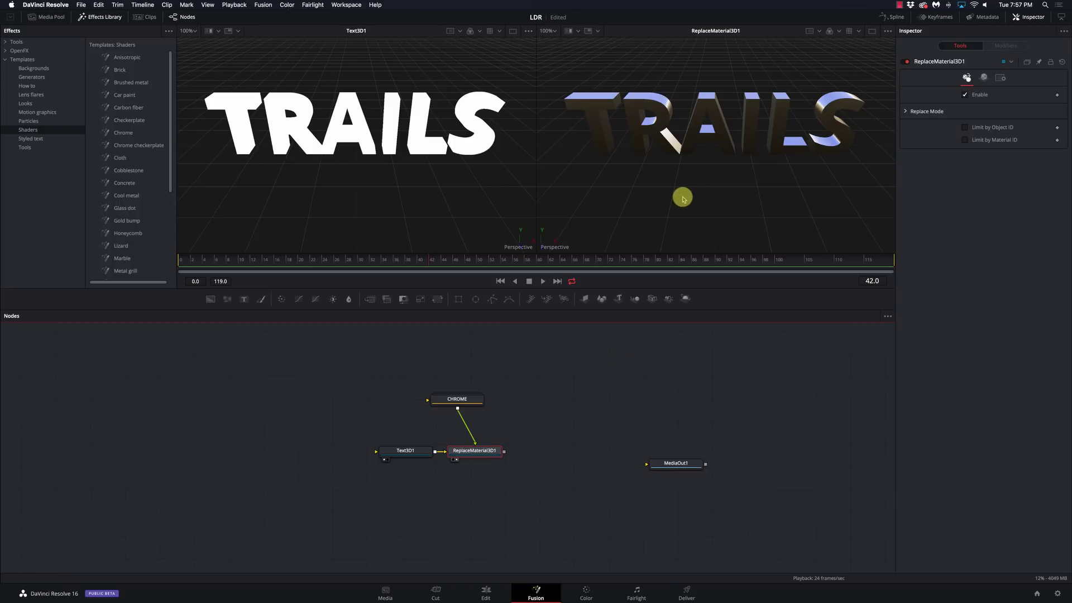
pyautogui.moveTo(682, 199); pyautogui.dragTo(738, 184)
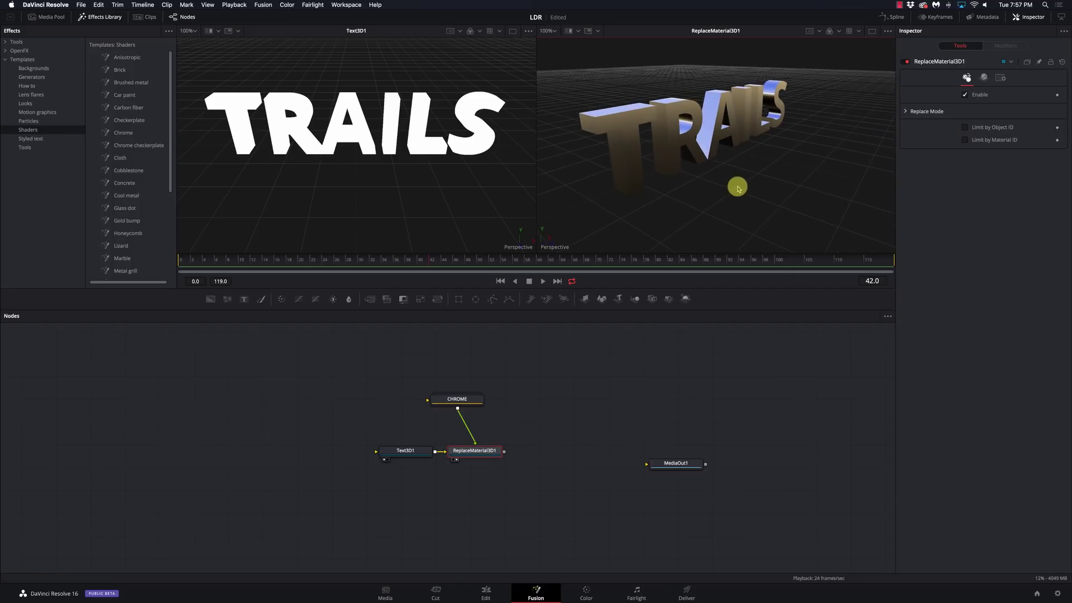
pyautogui.click(397, 455)
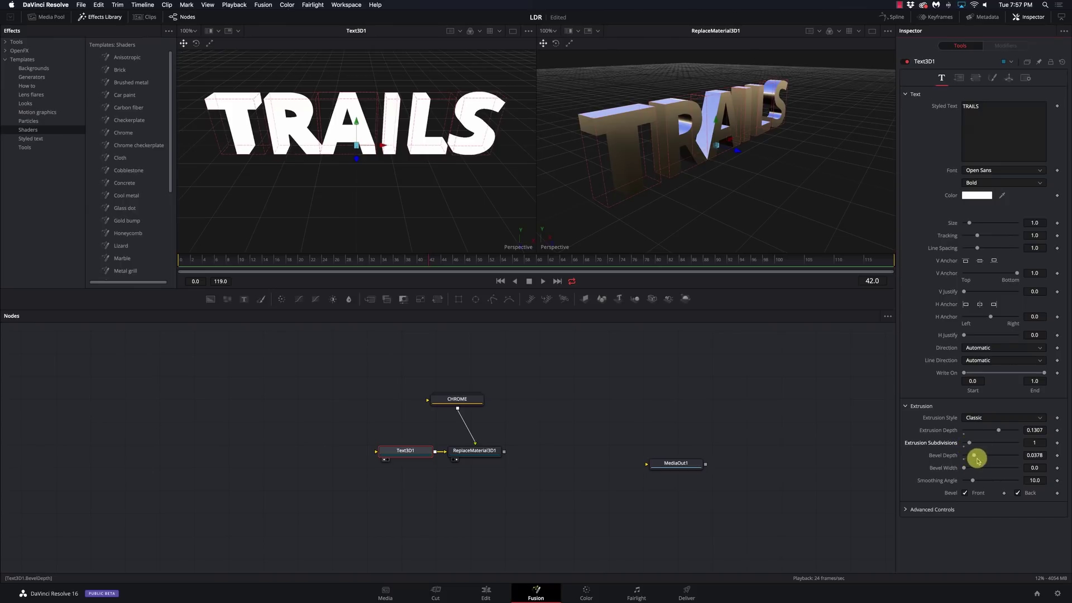
pyautogui.moveTo(973, 454)
pyautogui.mouseDown()
pyautogui.moveTo(995, 453)
pyautogui.moveTo(968, 456)
pyautogui.mouseUp()
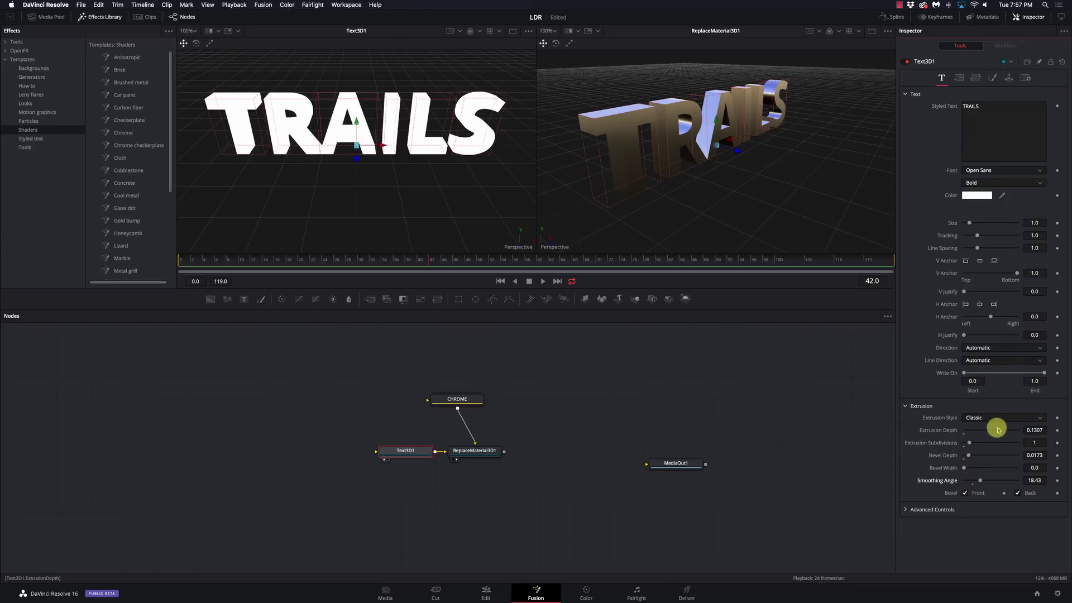
pyautogui.moveTo(997, 429); pyautogui.dragTo(992, 428)
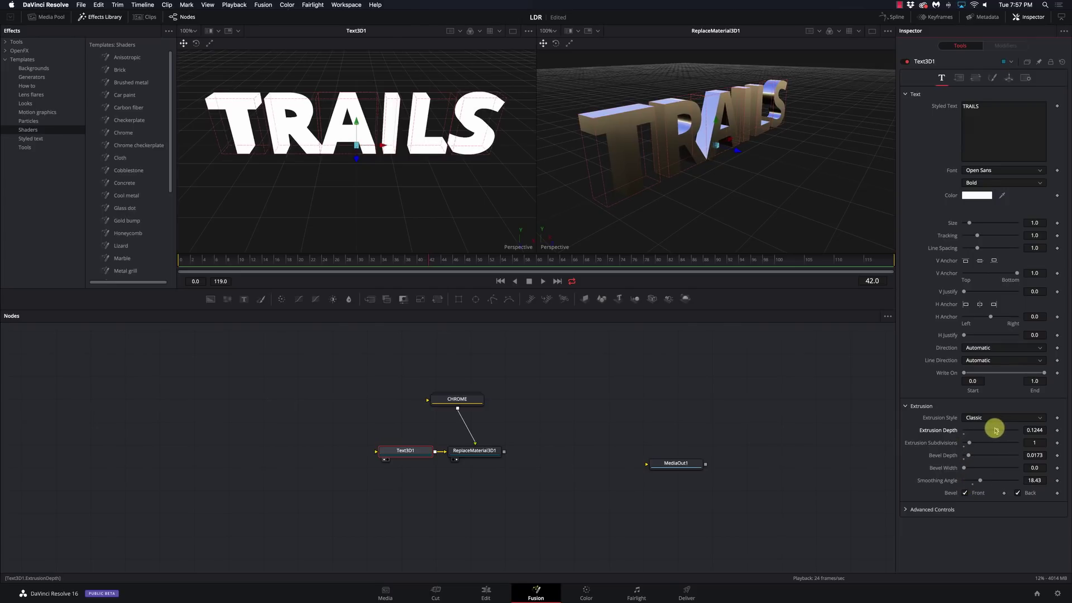
pyautogui.click(518, 431)
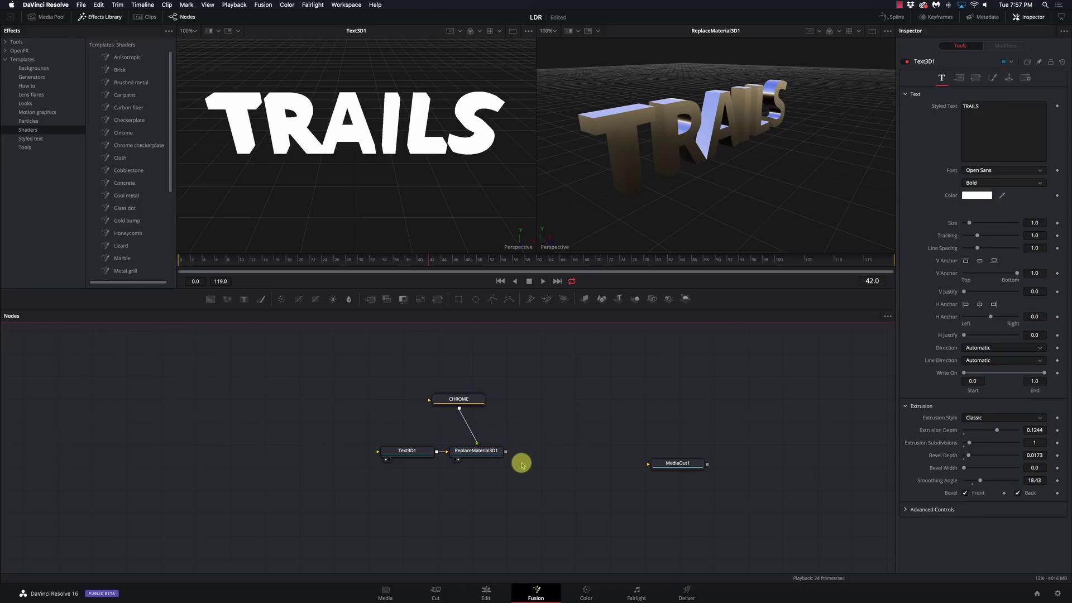
pyautogui.click(485, 456)
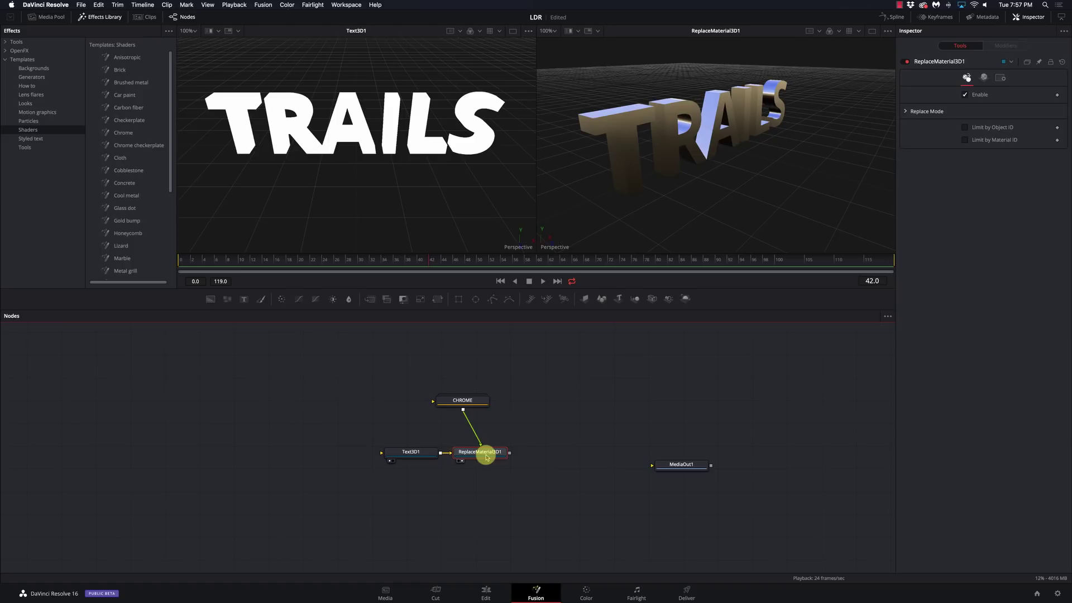
# Add Merge 3D and then Renderer 3D nodes after ReplaceMaterial3D1.
pyautogui.hotkey('shift', 'space')
pyautogui.write('repl')
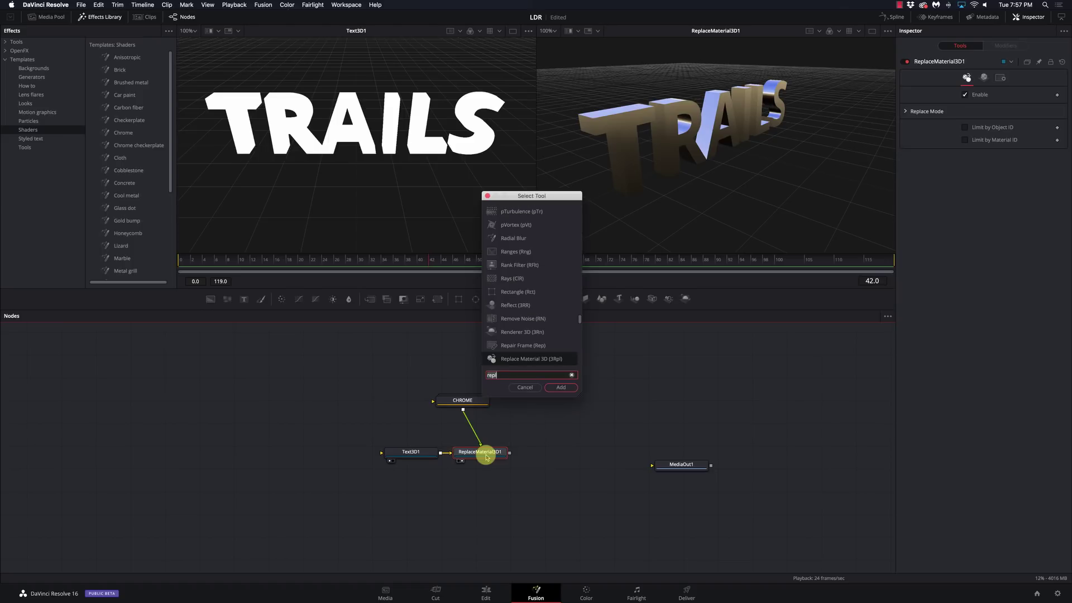
pyautogui.press('BackSpace')
pyautogui.press('BackSpace')
pyautogui.press('BackSpace')
pyautogui.press('BackSpace')
pyautogui.write('3m')
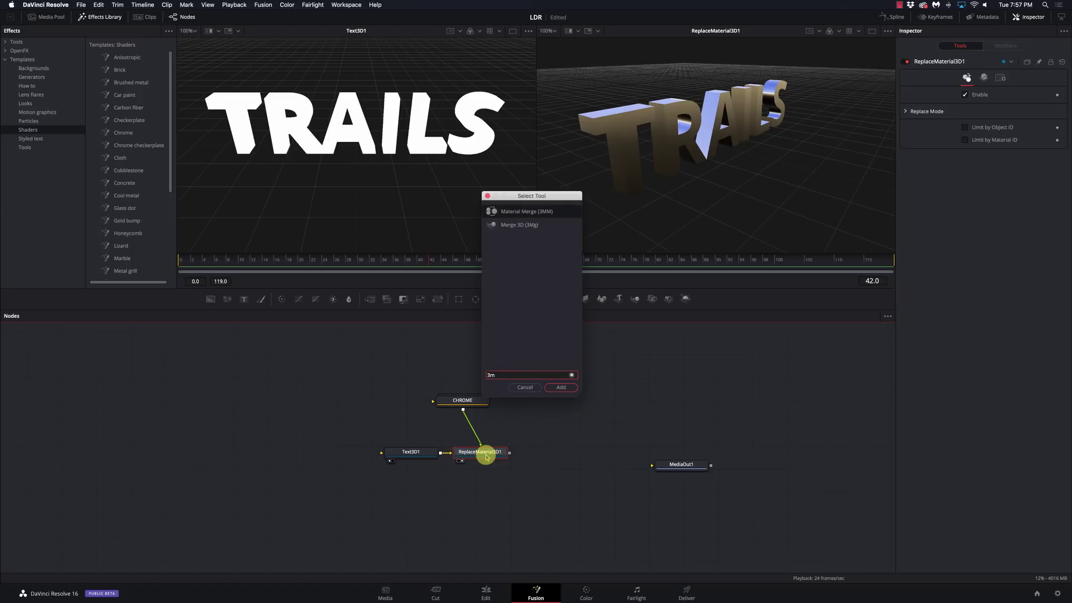
pyautogui.press('Down')
pyautogui.press('Return')
pyautogui.hotkey('shift', 'space')
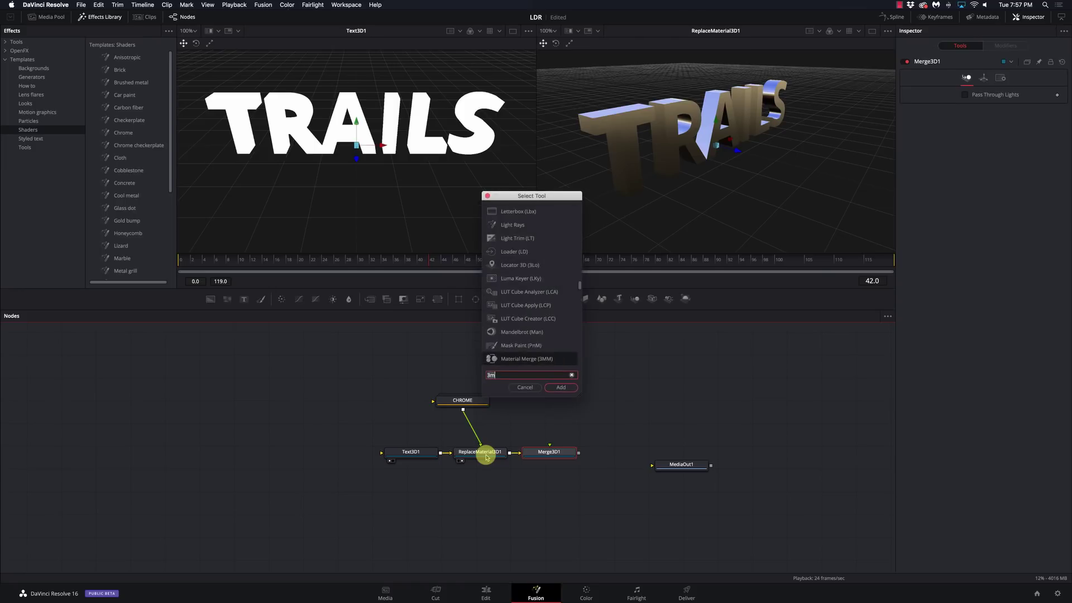
pyautogui.write('rend')
pyautogui.press('Return')
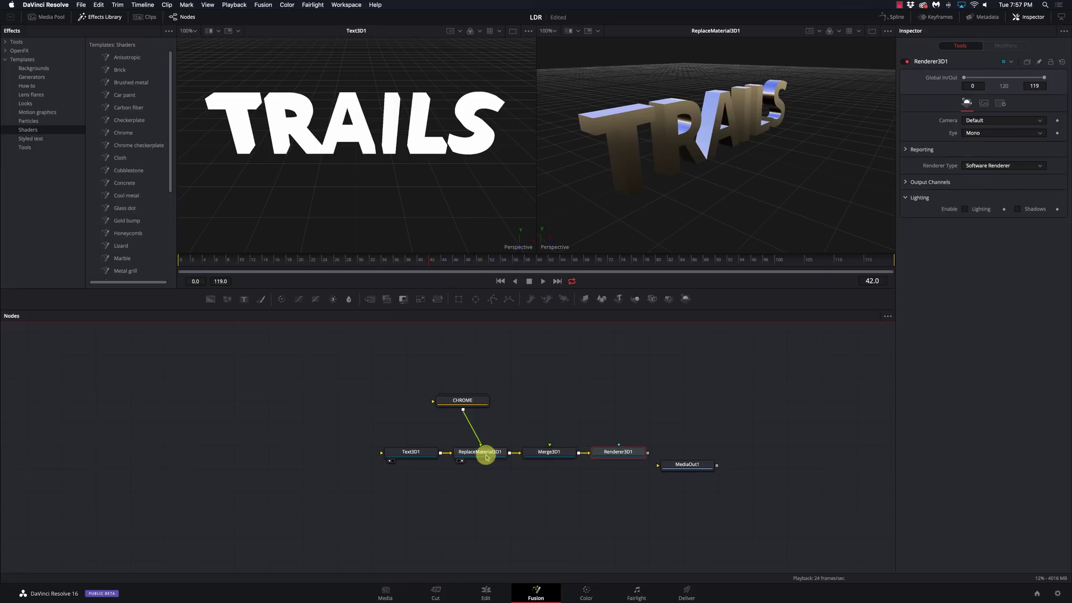
# Connect Renderer3D1 to MediaOut1 and show the final output in the right viewer.
pyautogui.moveTo(693, 461); pyautogui.dragTo(730, 455)
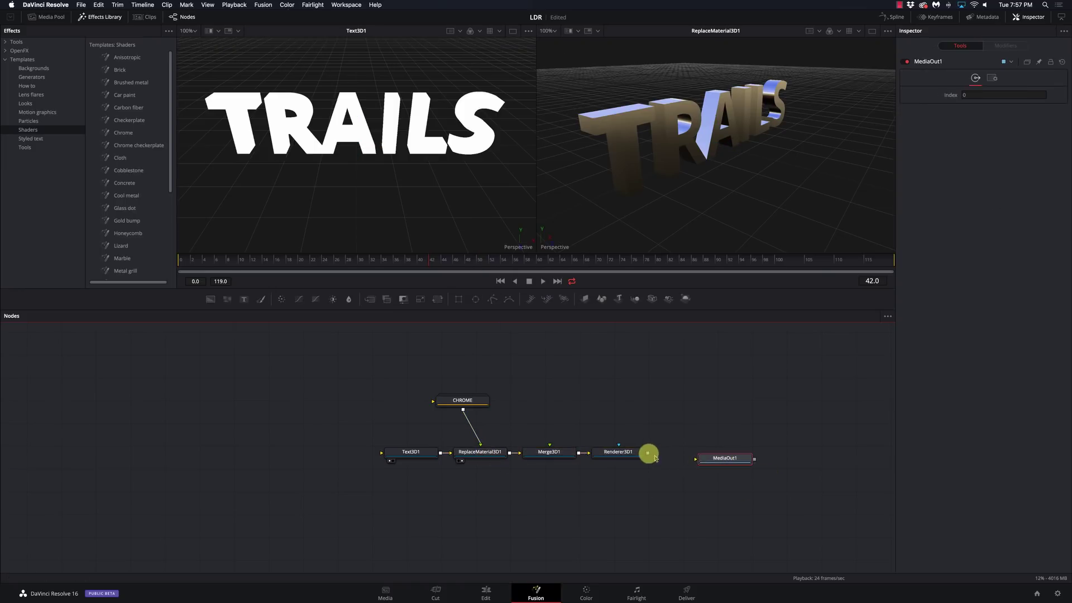
pyautogui.moveTo(647, 452); pyautogui.dragTo(729, 464)
pyautogui.press('2')
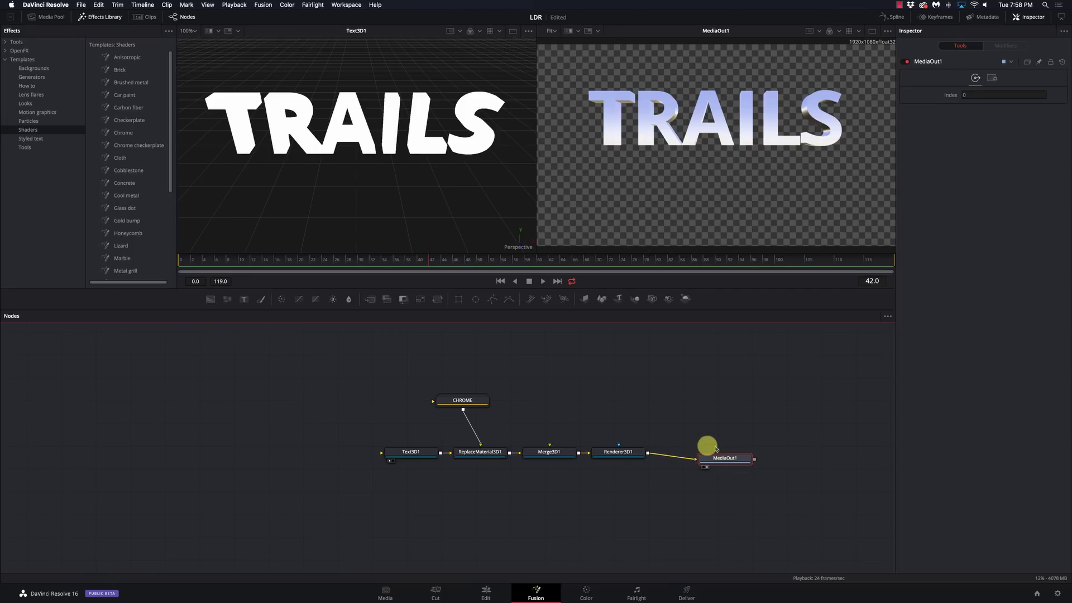
# Rearrange the CHROME, MediaOut1 and Text3D1 nodes, then move TRAILS further back and higher.
pyautogui.moveTo(453, 405); pyautogui.dragTo(470, 432)
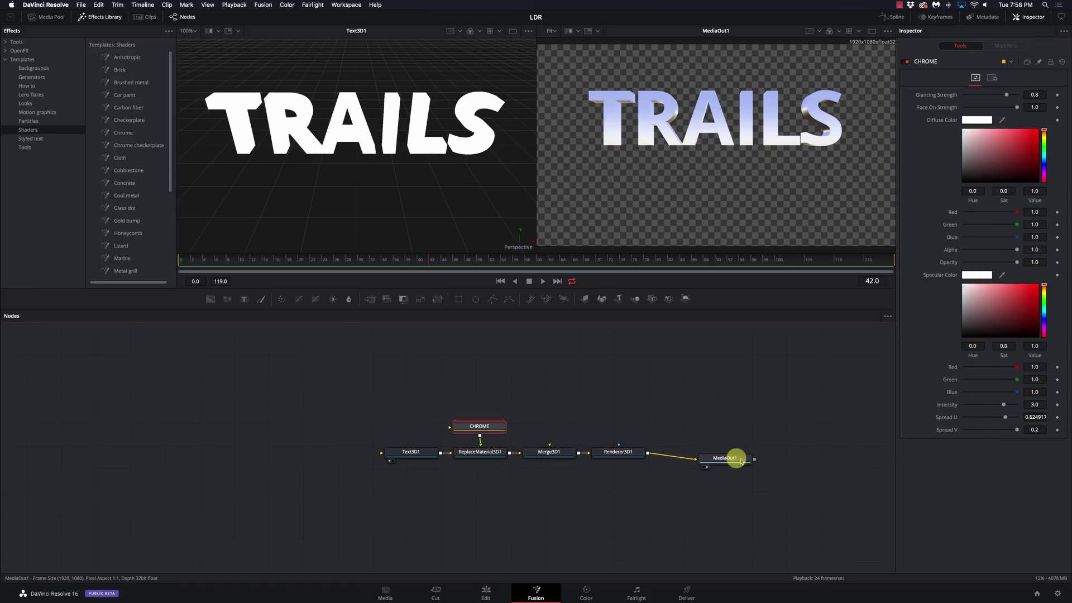
pyautogui.moveTo(737, 454); pyautogui.dragTo(763, 458)
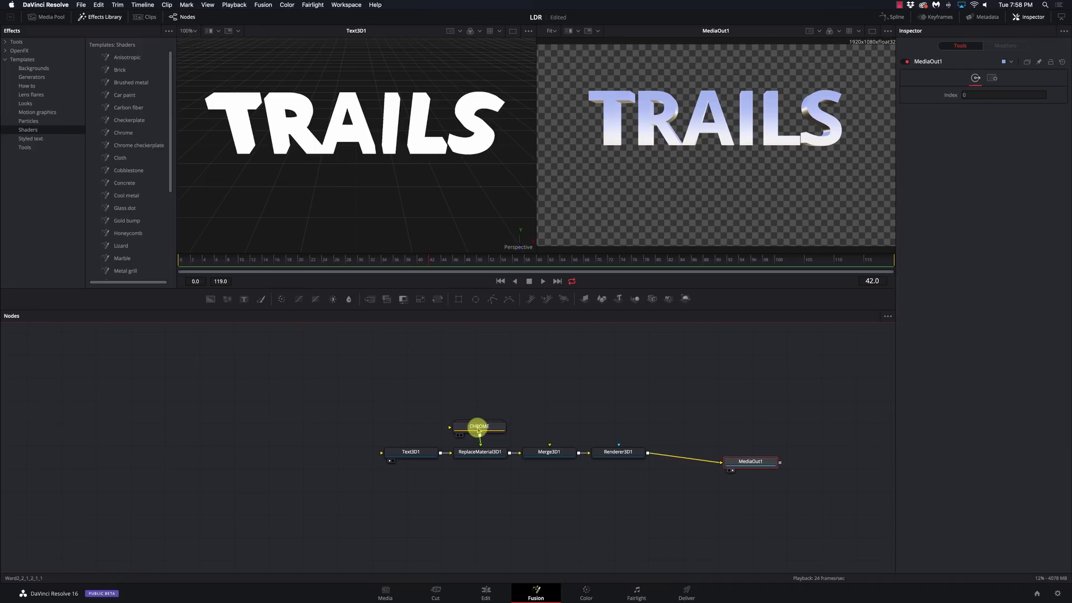
pyautogui.moveTo(479, 430); pyautogui.dragTo(479, 432)
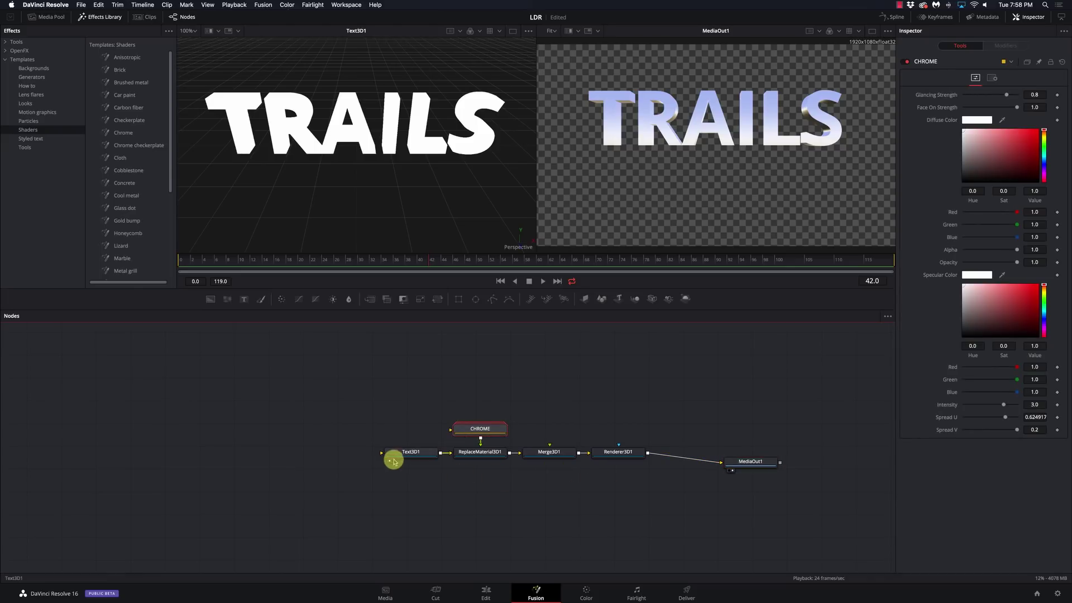
pyautogui.moveTo(388, 454); pyautogui.dragTo(359, 453)
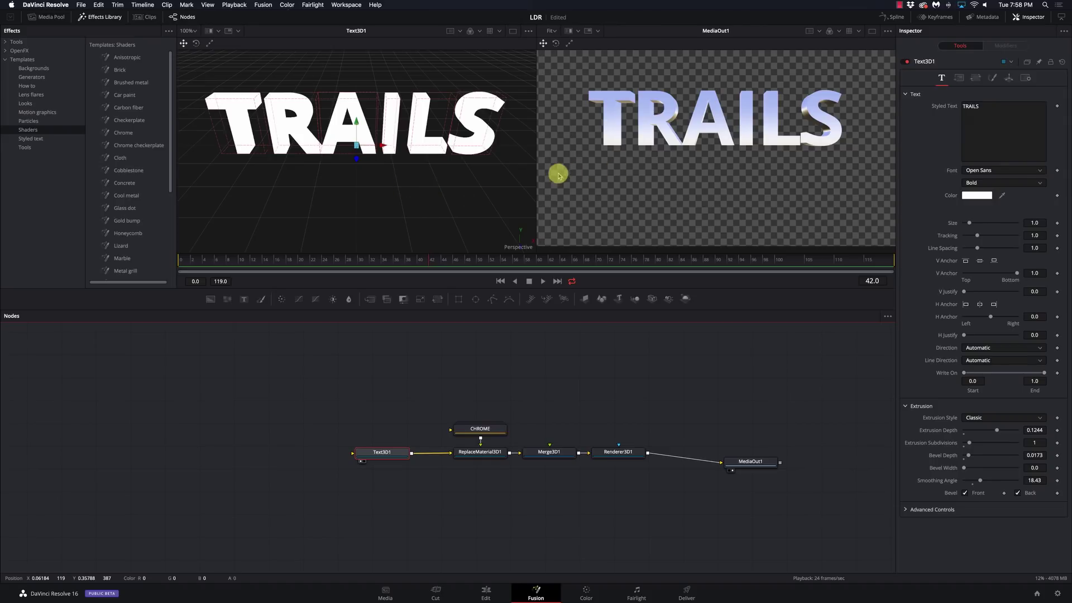
pyautogui.moveTo(354, 159); pyautogui.dragTo(325, 110)
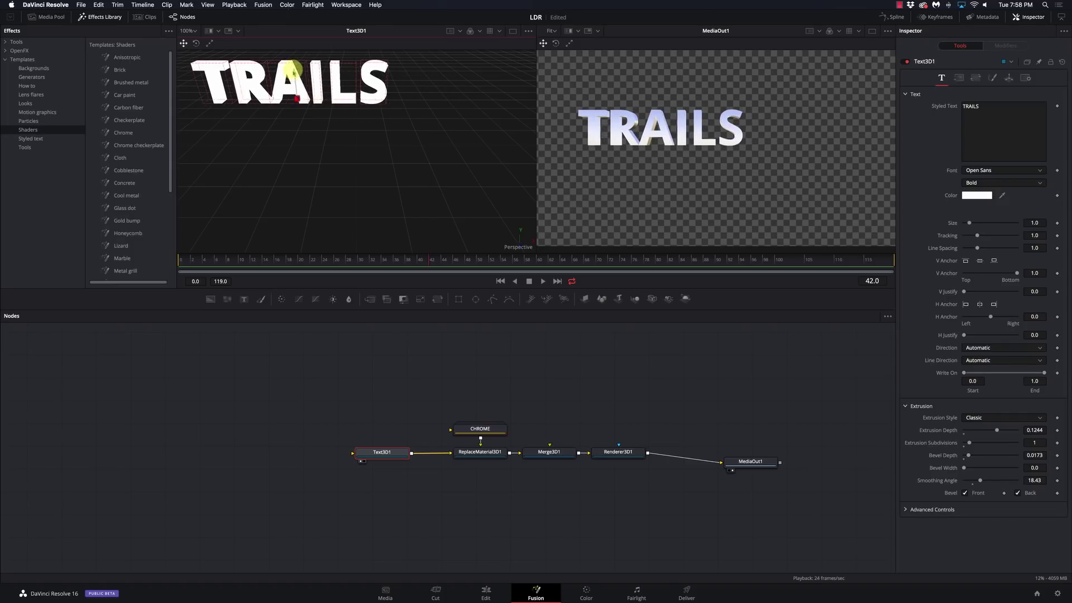
pyautogui.moveTo(292, 71)
pyautogui.mouseDown()
pyautogui.moveTo(282, 36)
pyautogui.moveTo(312, 56)
pyautogui.moveTo(296, 57)
pyautogui.mouseUp()
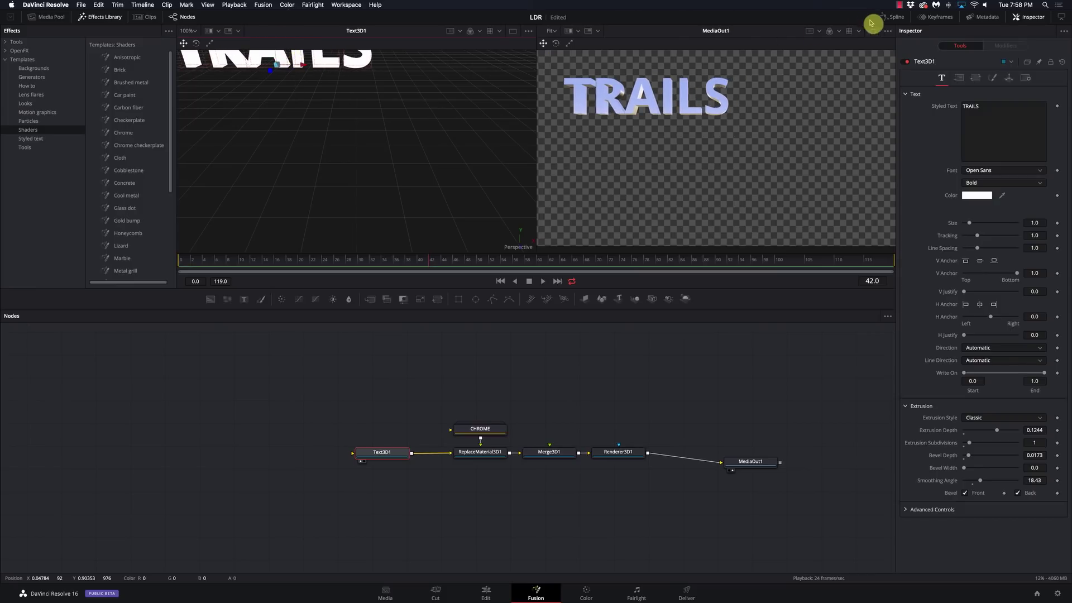
# Keyframe Text3D1's Translation X, Y and Z at frame 42 and at frame 0.
pyautogui.click(1008, 79)
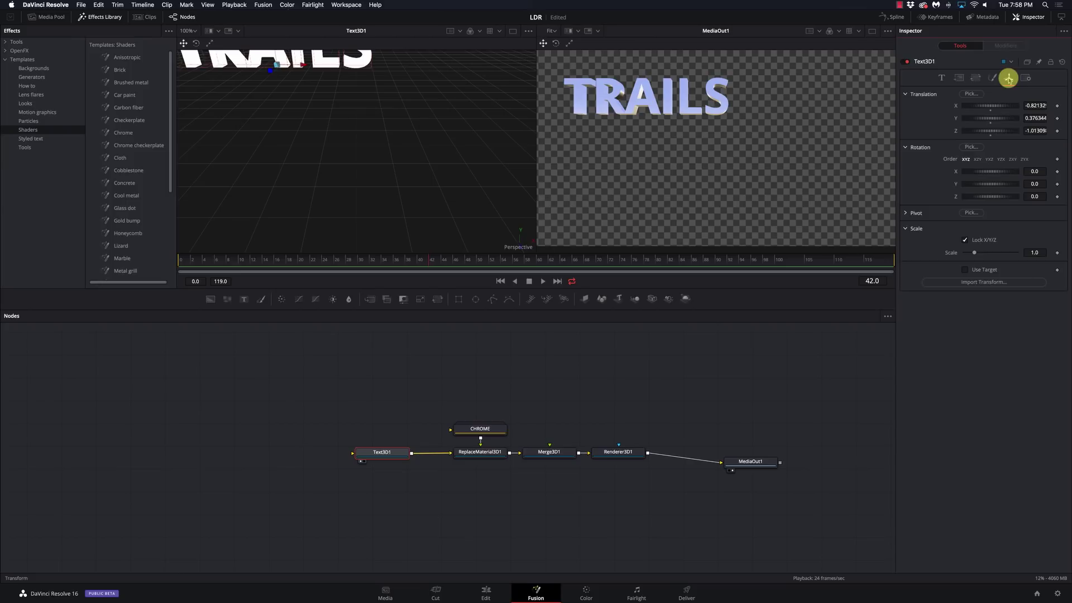
pyautogui.click(1056, 105)
pyautogui.click(1056, 118)
pyautogui.click(1056, 130)
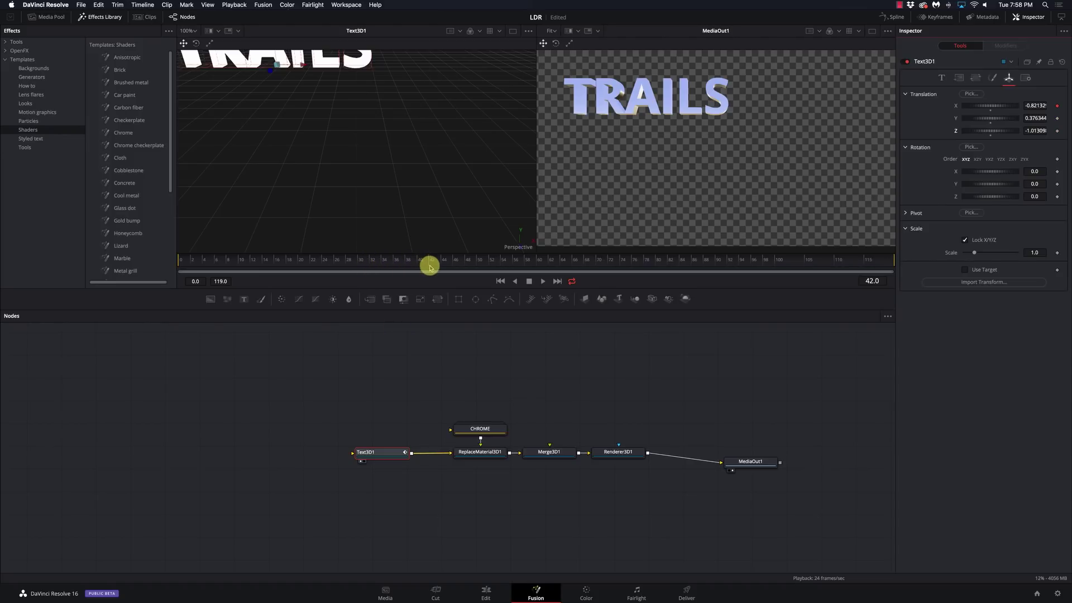
pyautogui.press('Home')
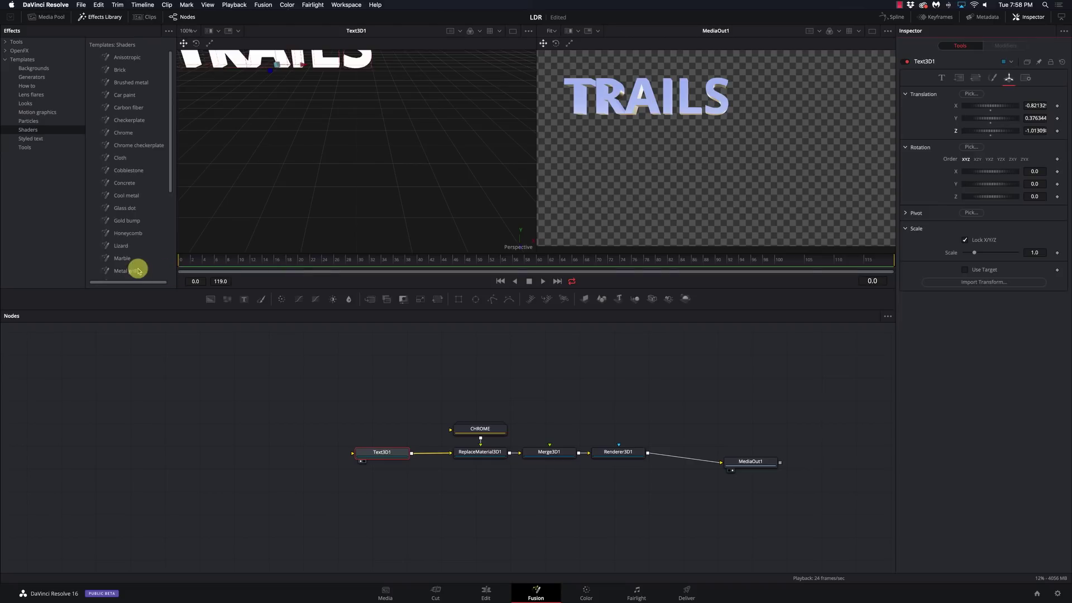
pyautogui.click(1056, 106)
pyautogui.click(1057, 118)
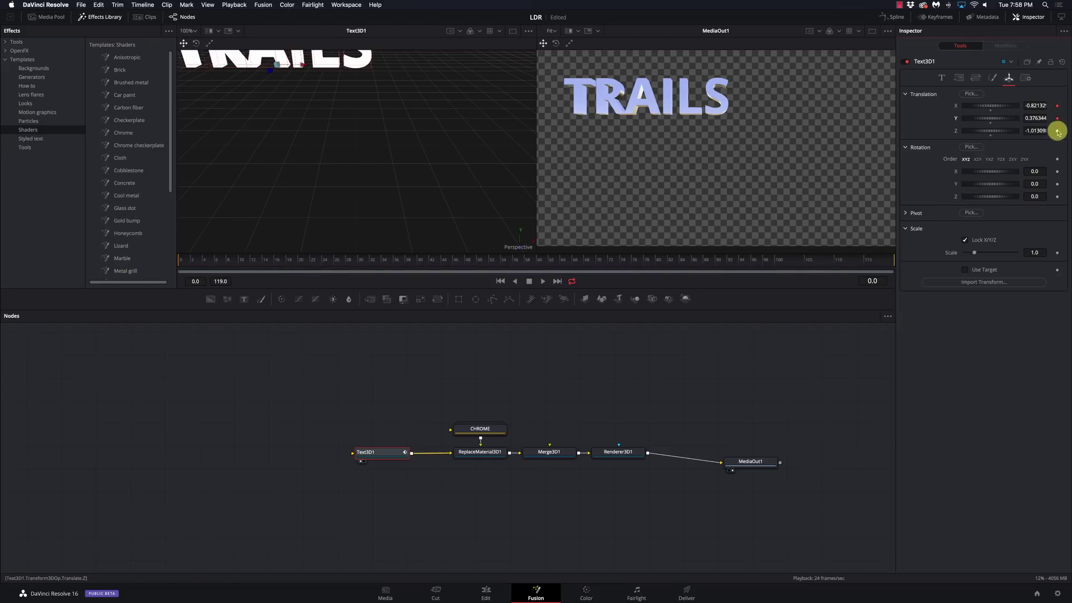
pyautogui.click(1056, 131)
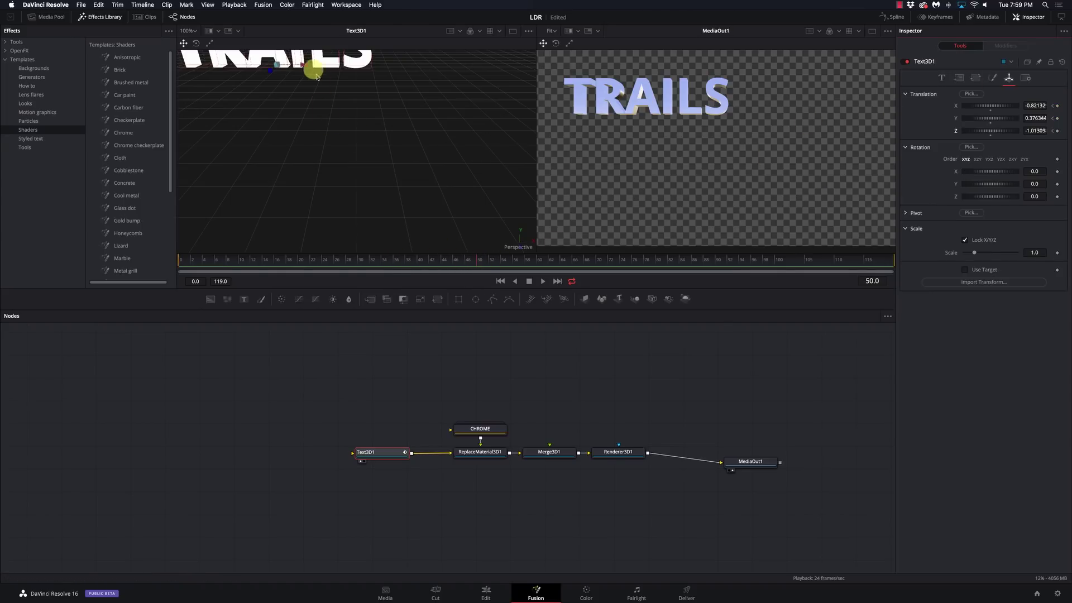
# At frame 50, move TRAILS to the lower right, preview it, and shift the node chain up-left.
pyautogui.scroll(-2, 313, 103)
pyautogui.scroll(-2, 312, 103)
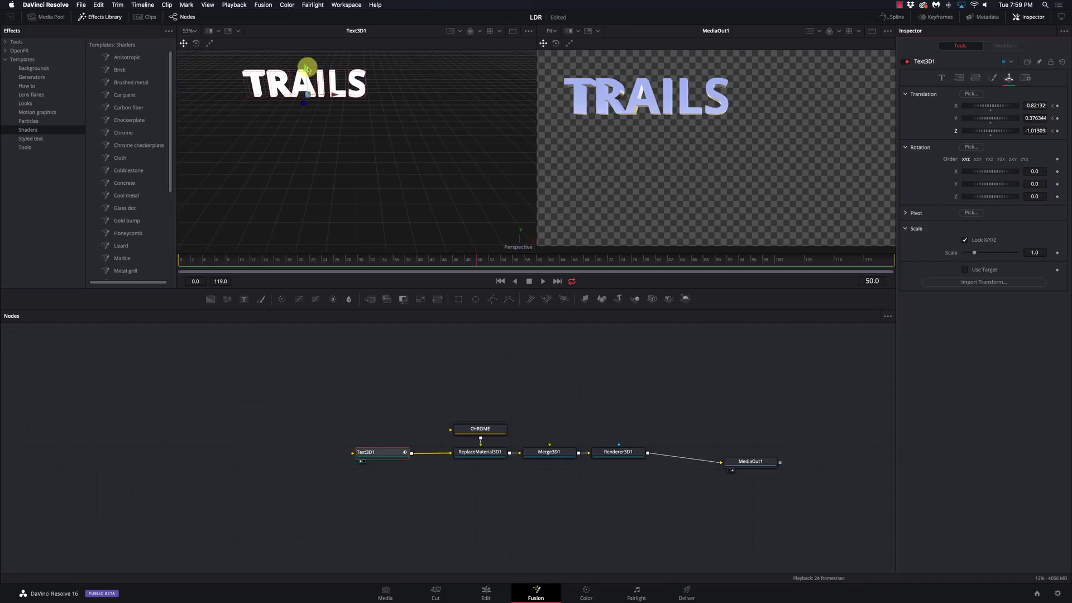
pyautogui.moveTo(306, 71); pyautogui.dragTo(436, 165)
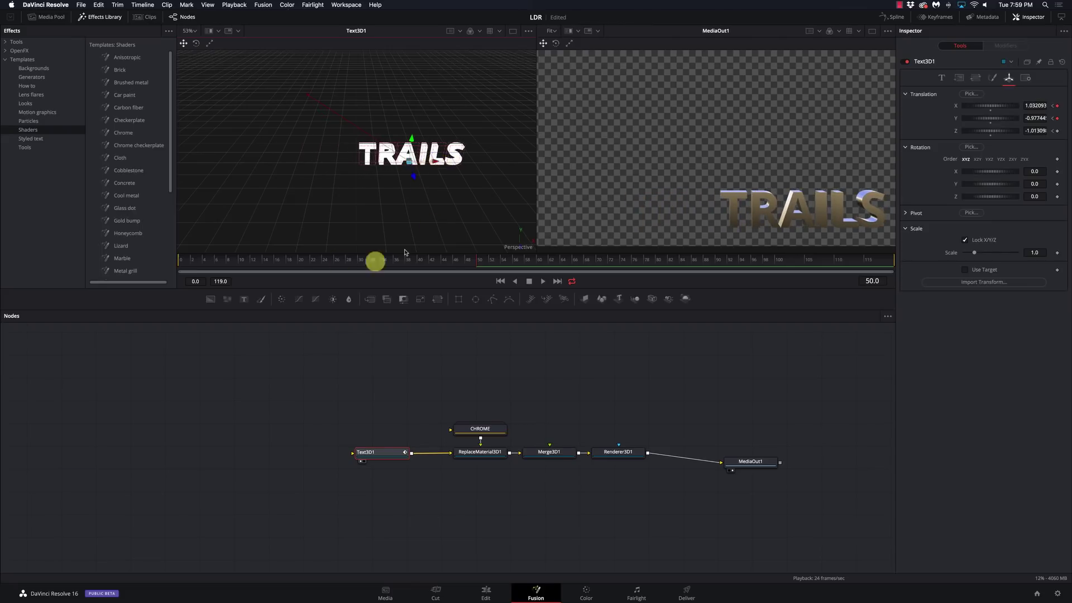
pyautogui.moveTo(206, 266); pyautogui.dragTo(168, 264)
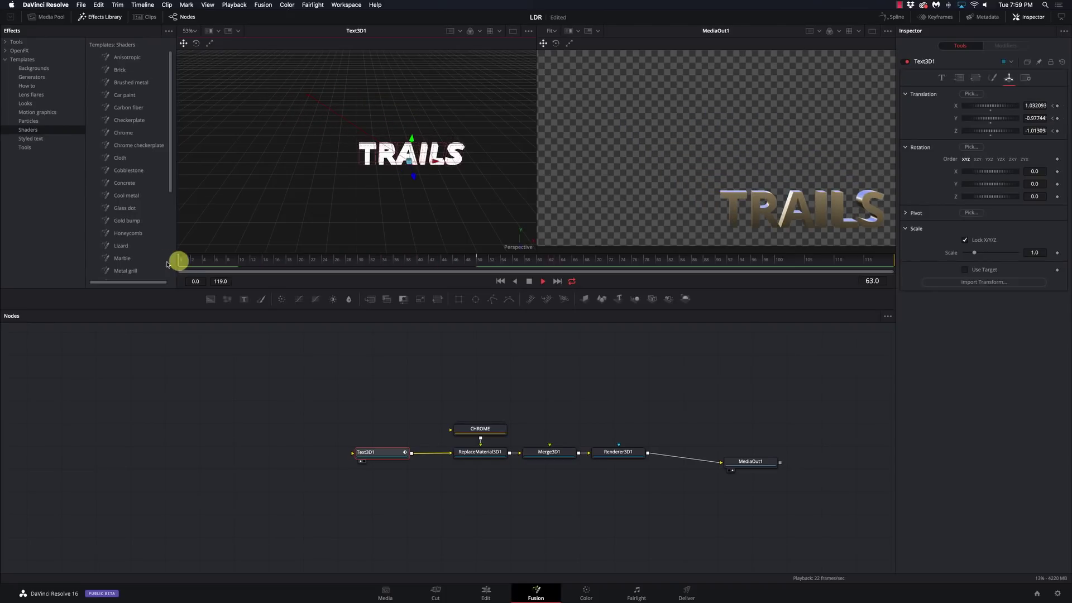
pyautogui.press('space')
pyautogui.moveTo(650, 487); pyautogui.dragTo(341, 425)
pyautogui.moveTo(473, 431); pyautogui.dragTo(336, 386)
# Enable Cache to Disk on Renderer3D1 and play the animation to check playback speed.
pyautogui.rightClick(494, 413)
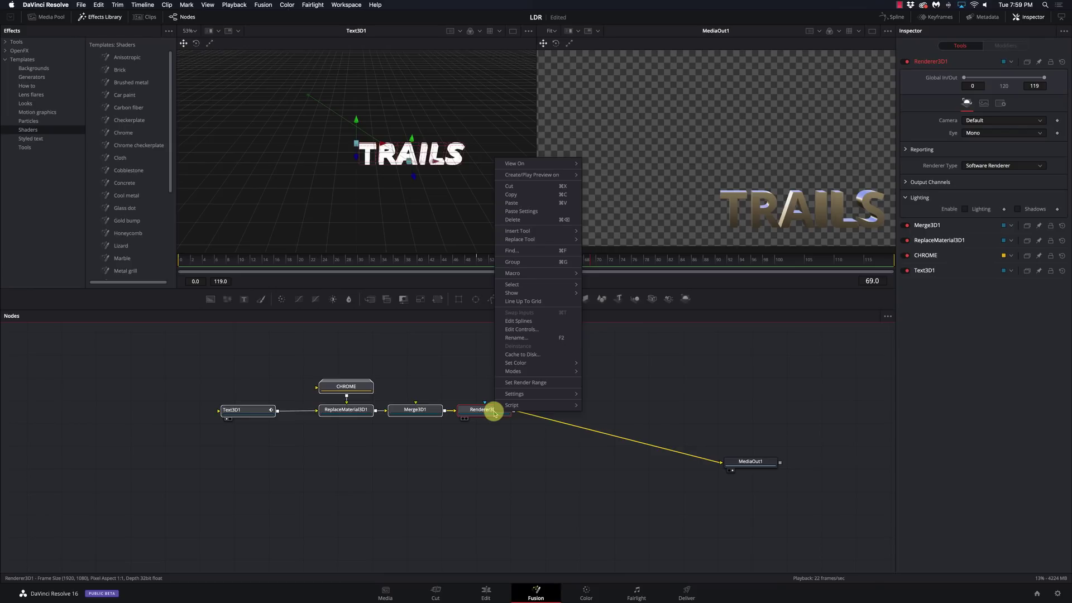
pyautogui.click(492, 458)
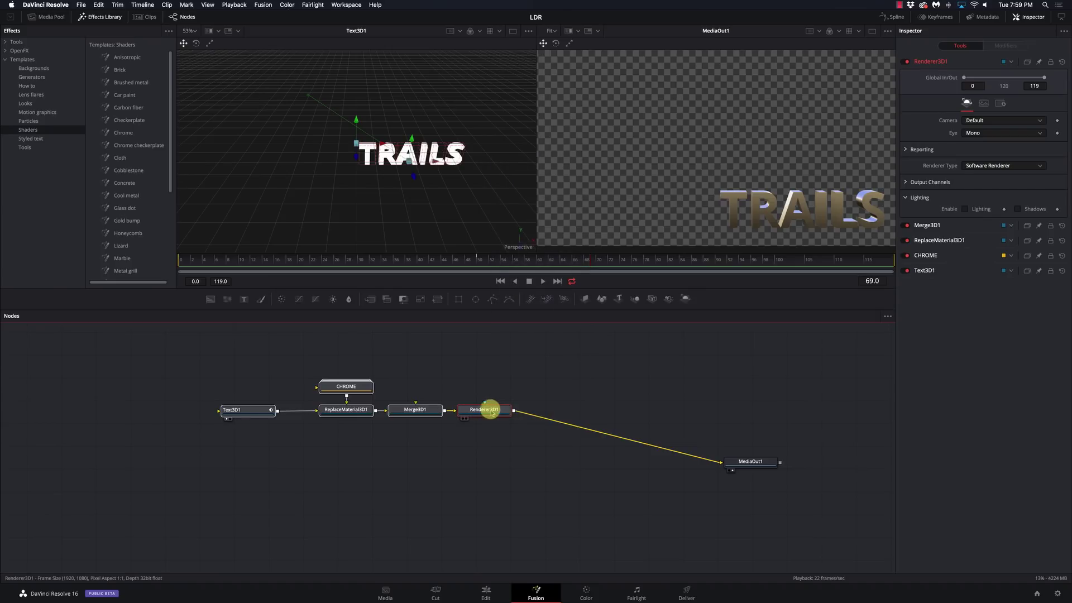
pyautogui.rightClick(490, 413)
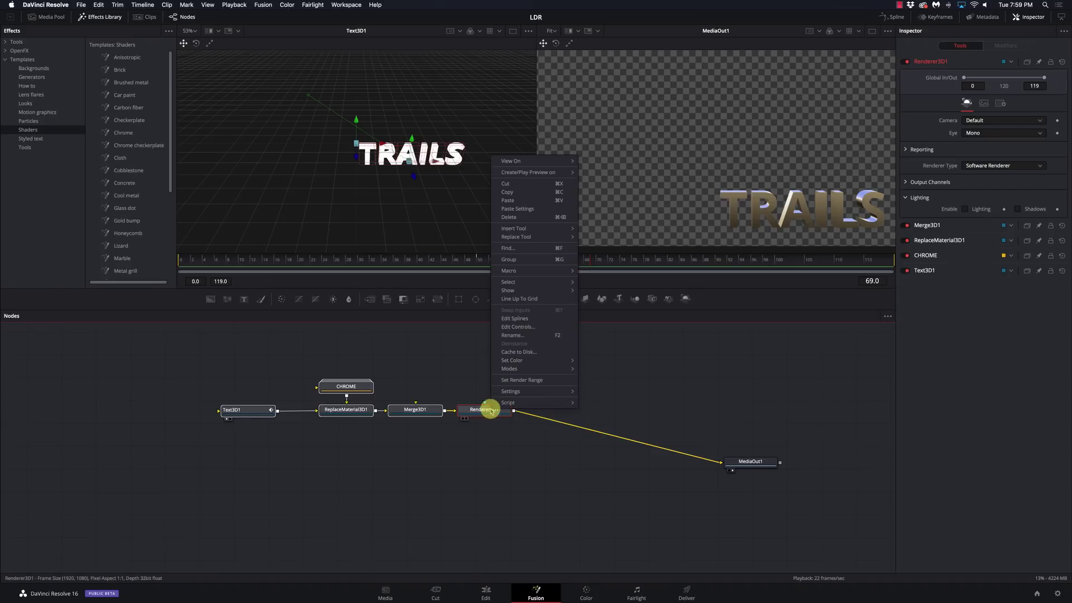
pyautogui.click(518, 353)
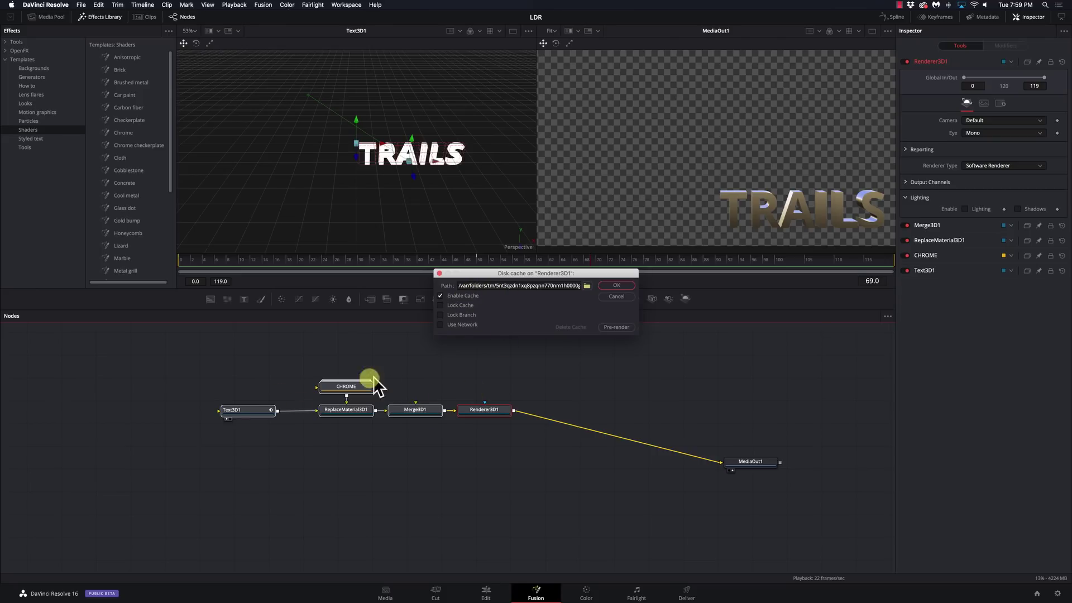
pyautogui.click(617, 286)
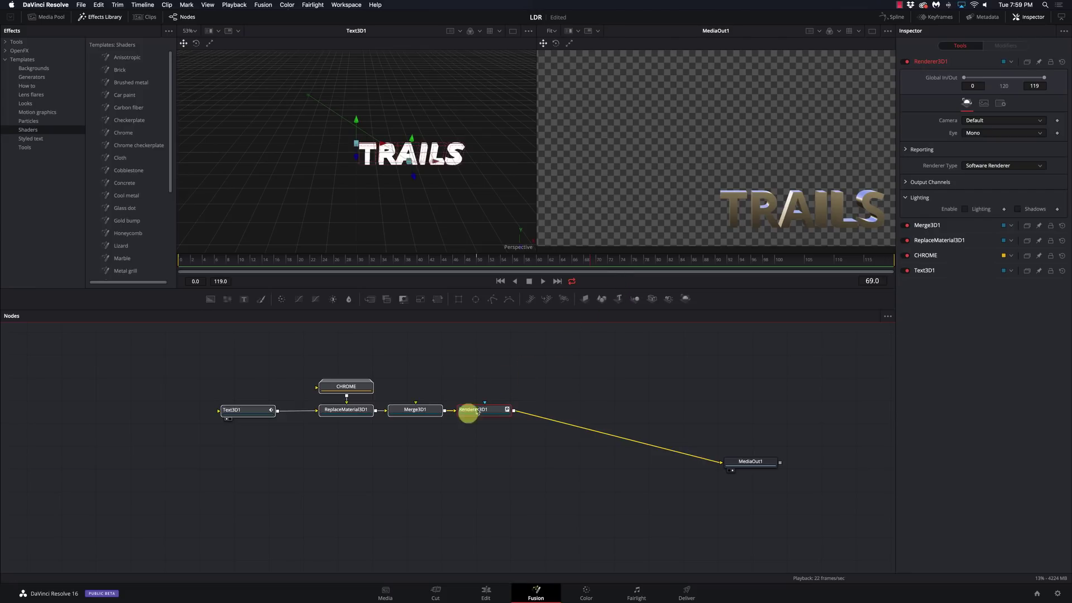
pyautogui.press('space')
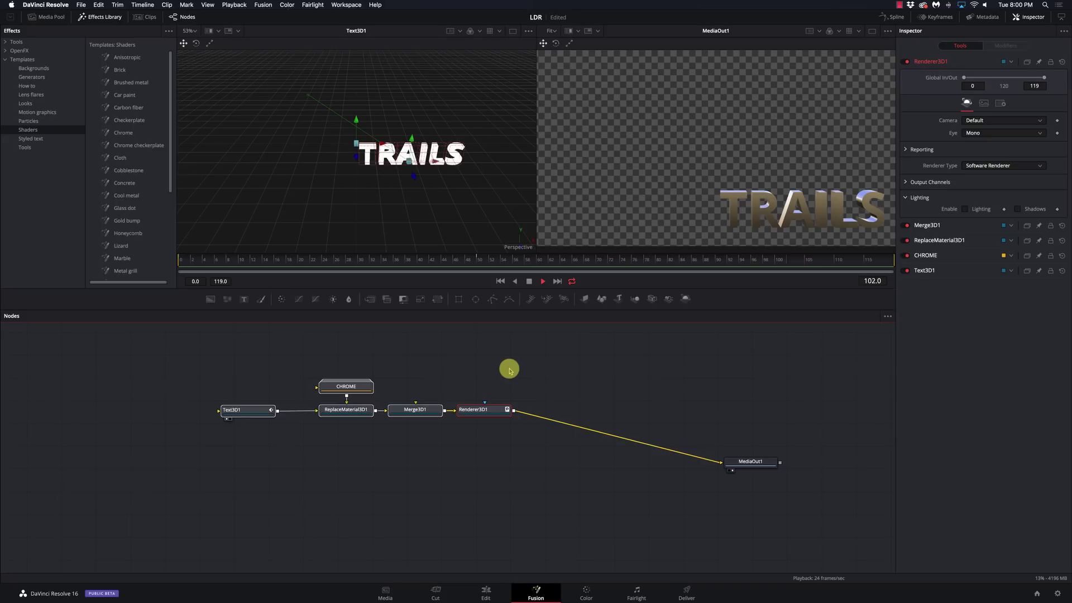
# Stop playback, add a Trails node after Renderer3D1, and drop Trails1 onto the MediaOut1 link.
pyautogui.click(193, 259)
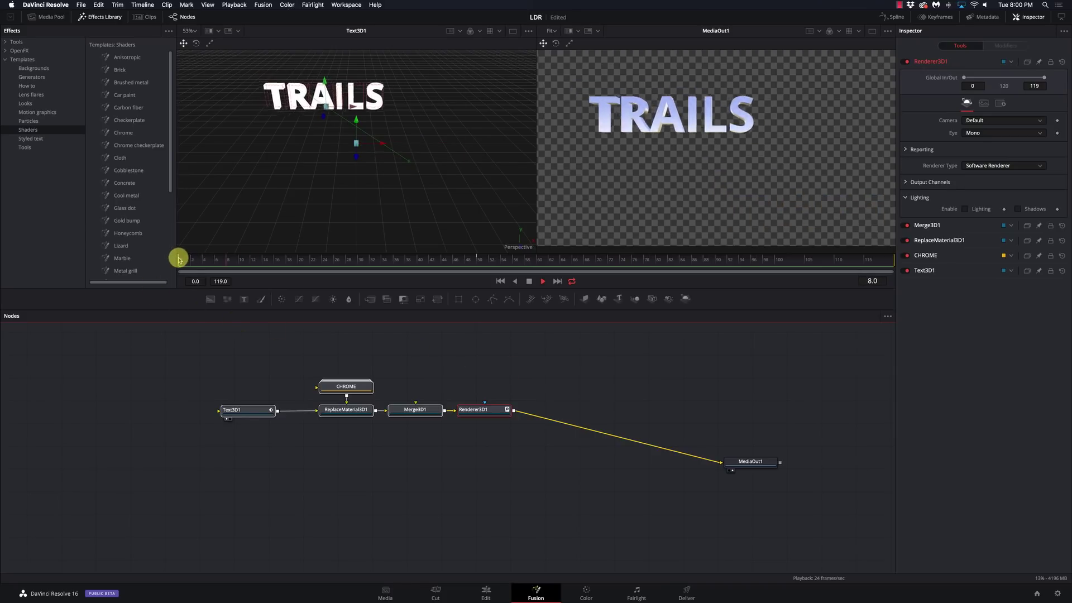
pyautogui.press('space')
pyautogui.click(484, 429)
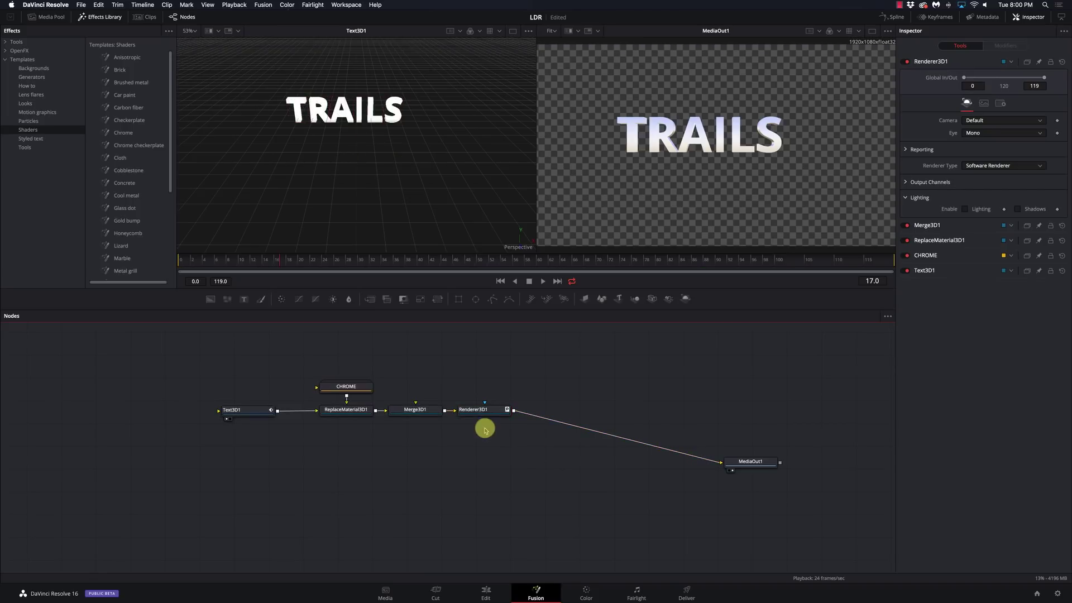
pyautogui.click(478, 411)
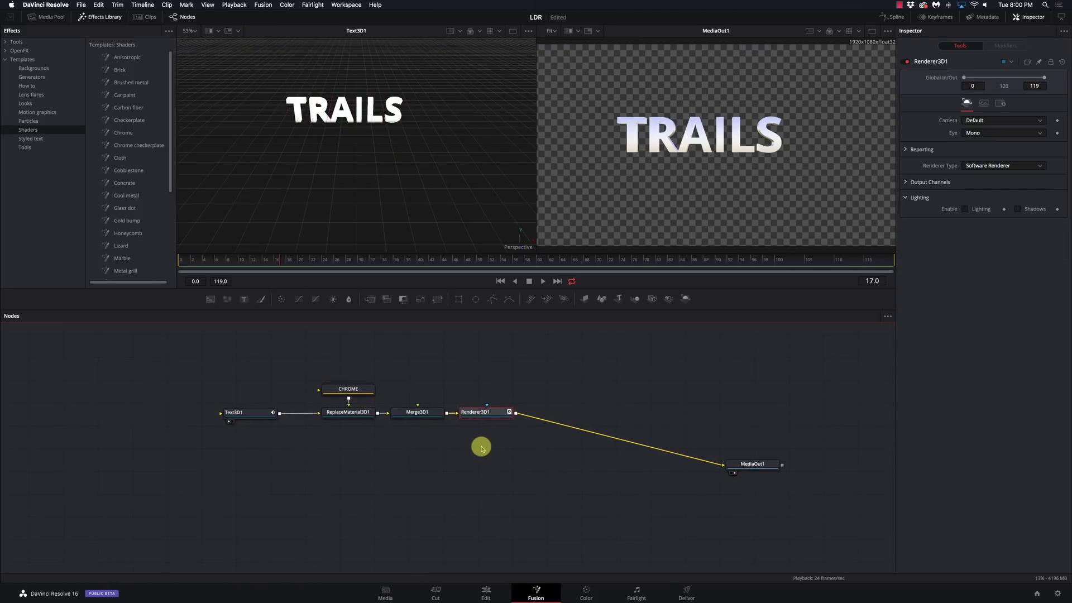
pyautogui.hotkey('shift', 'space')
pyautogui.write('rend')
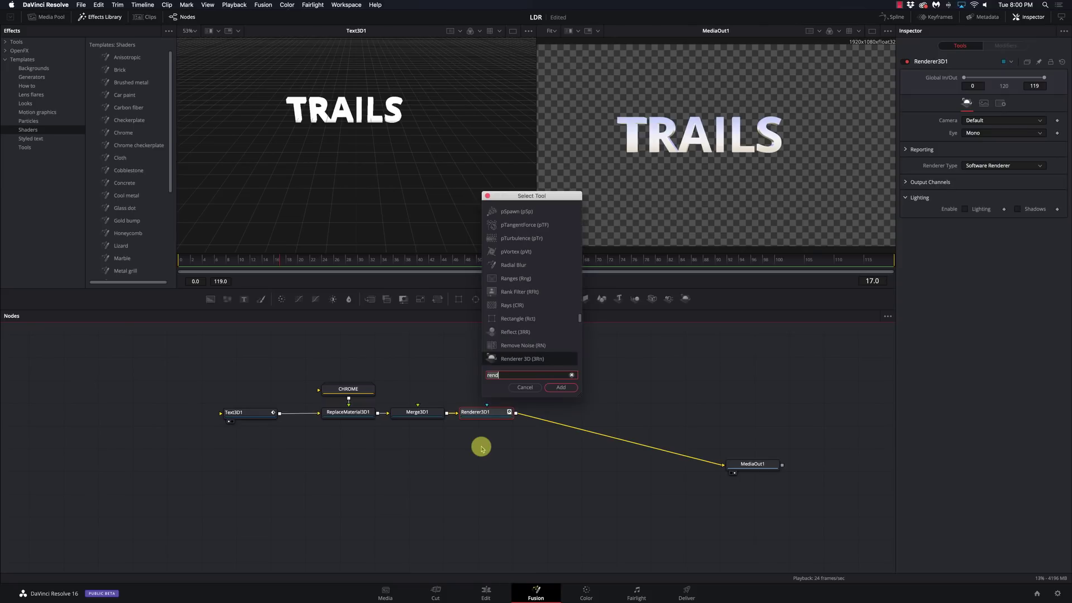
pyautogui.press('BackSpace')
pyautogui.press('BackSpace')
pyautogui.press('BackSpace')
pyautogui.press('BackSpace')
pyautogui.write('trail')
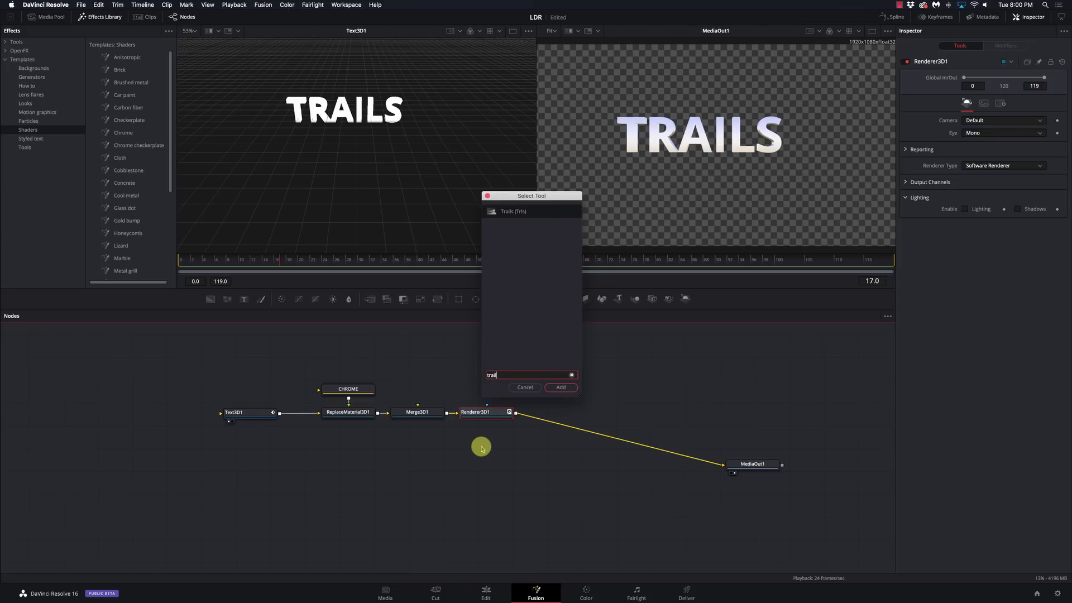
pyautogui.press('Return')
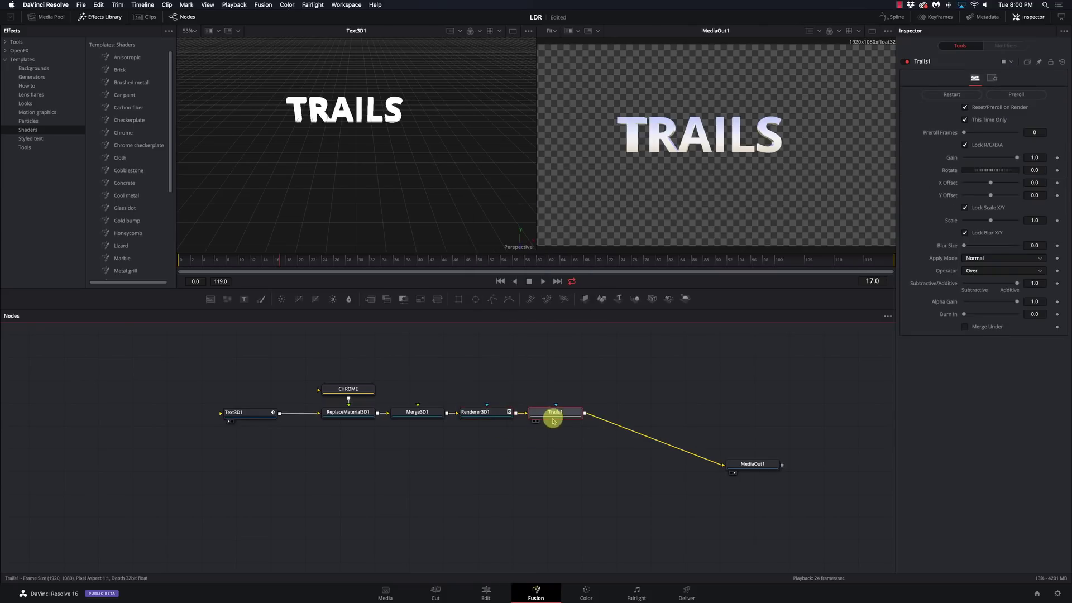
pyautogui.moveTo(558, 415); pyautogui.dragTo(611, 430)
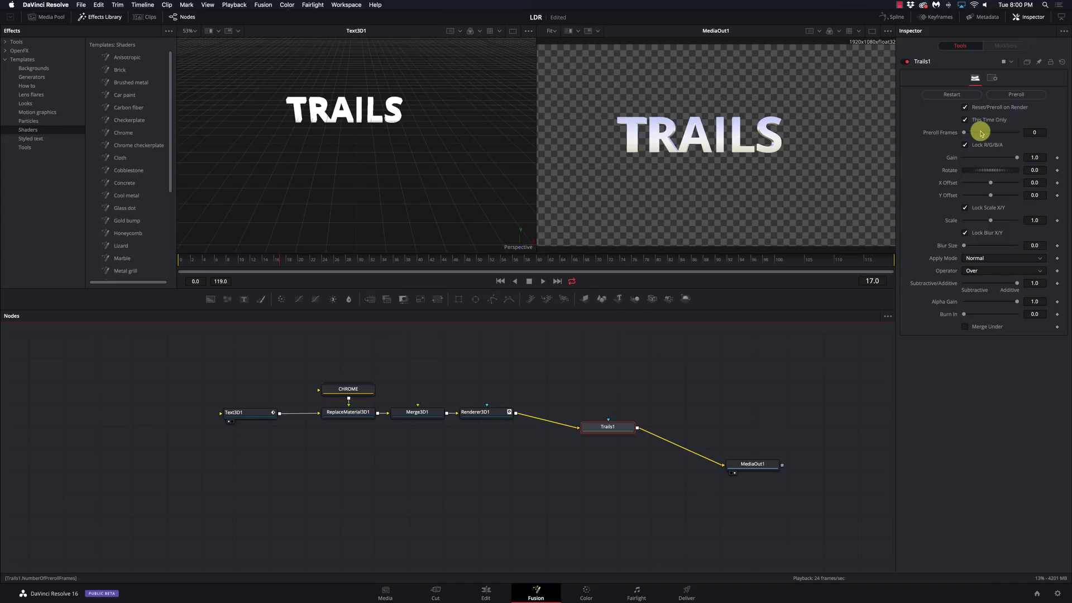
pyautogui.click(980, 133)
pyautogui.moveTo(980, 132); pyautogui.dragTo(990, 132)
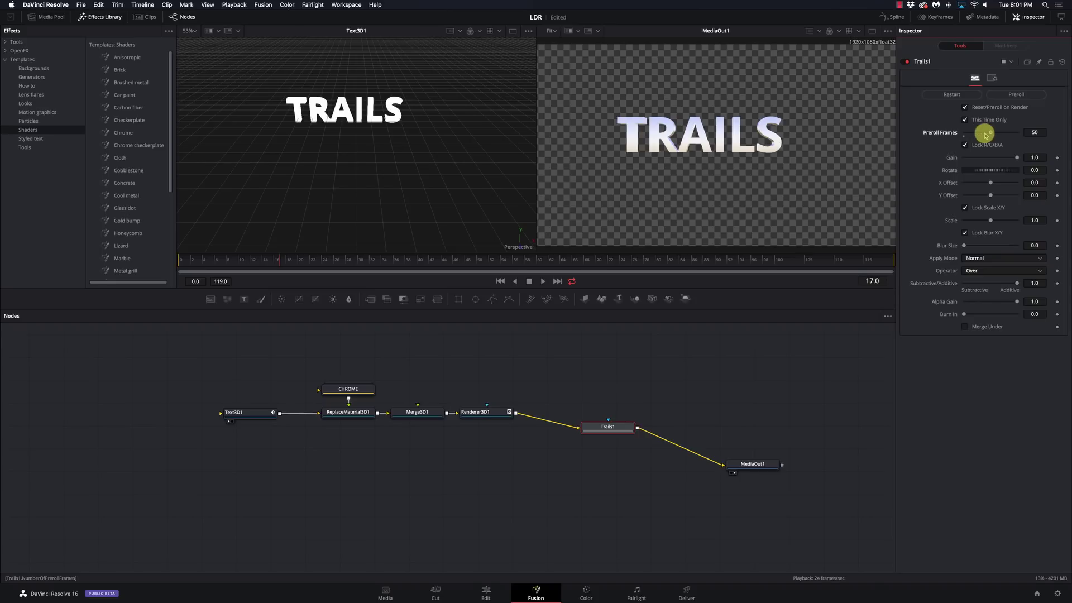
pyautogui.click(1011, 95)
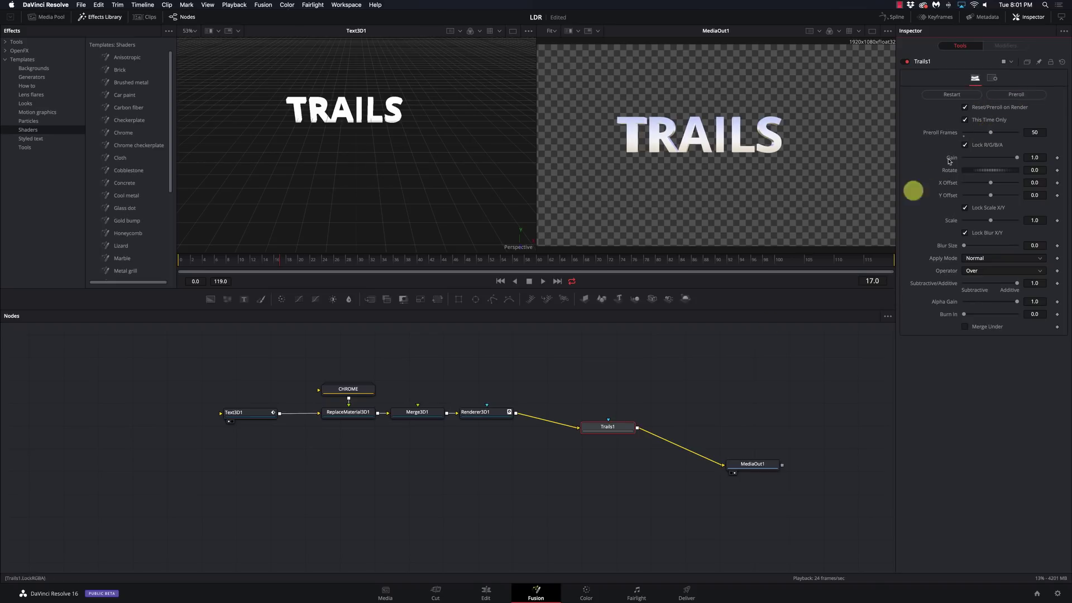
pyautogui.press('space')
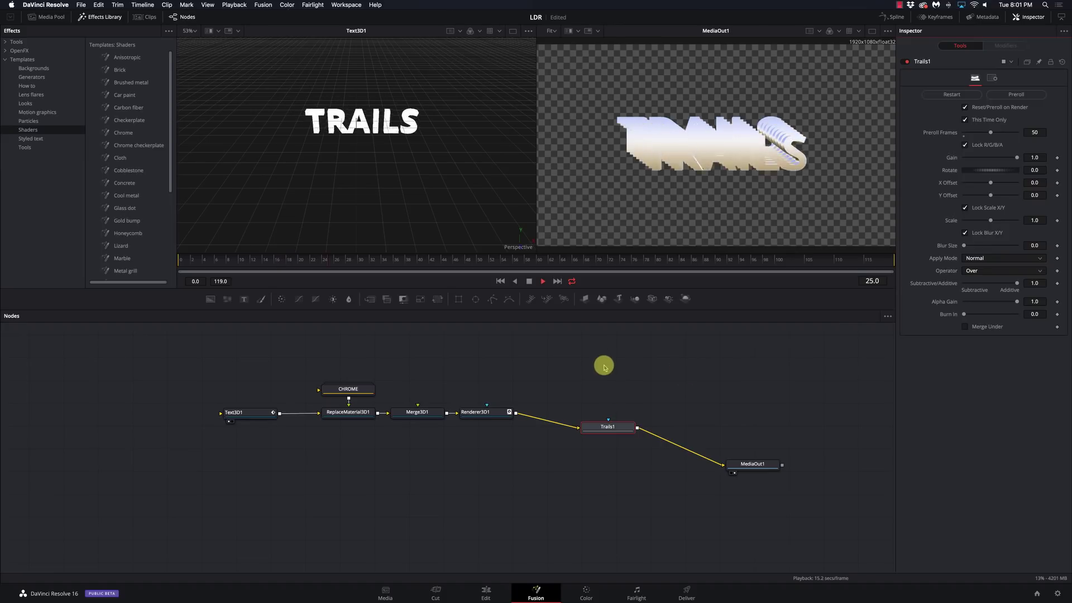
pyautogui.click(961, 95)
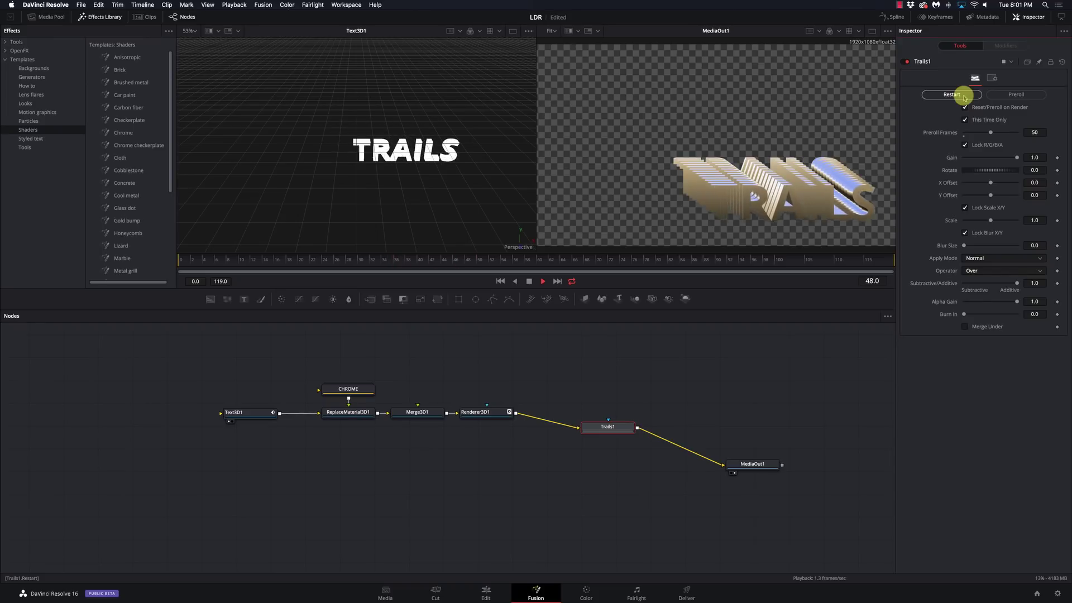
pyautogui.press('space')
pyautogui.moveTo(990, 132); pyautogui.dragTo(901, 132)
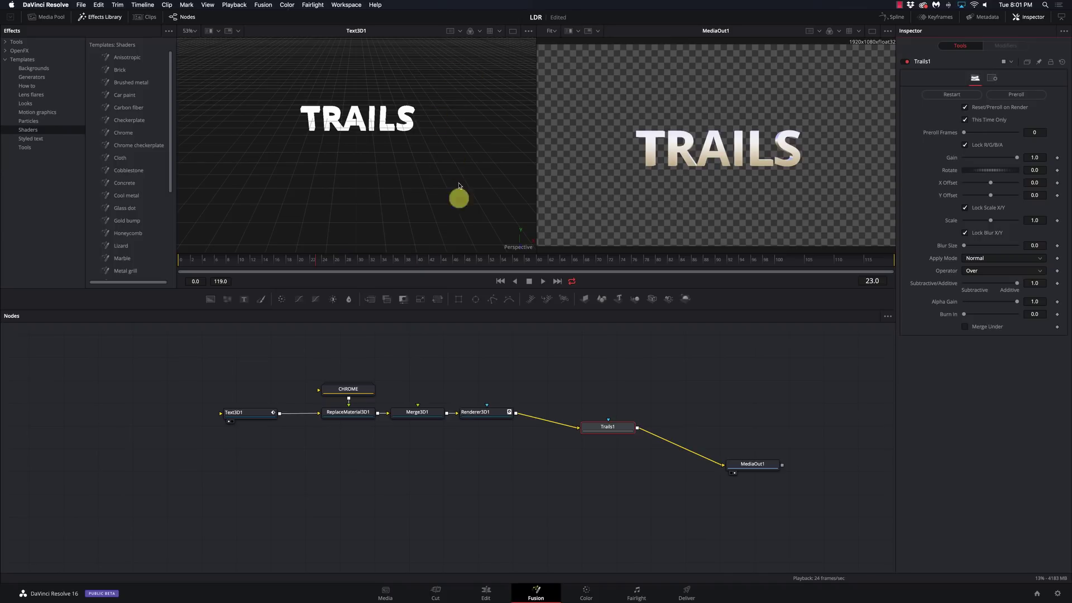
pyautogui.moveTo(361, 263); pyautogui.dragTo(460, 259)
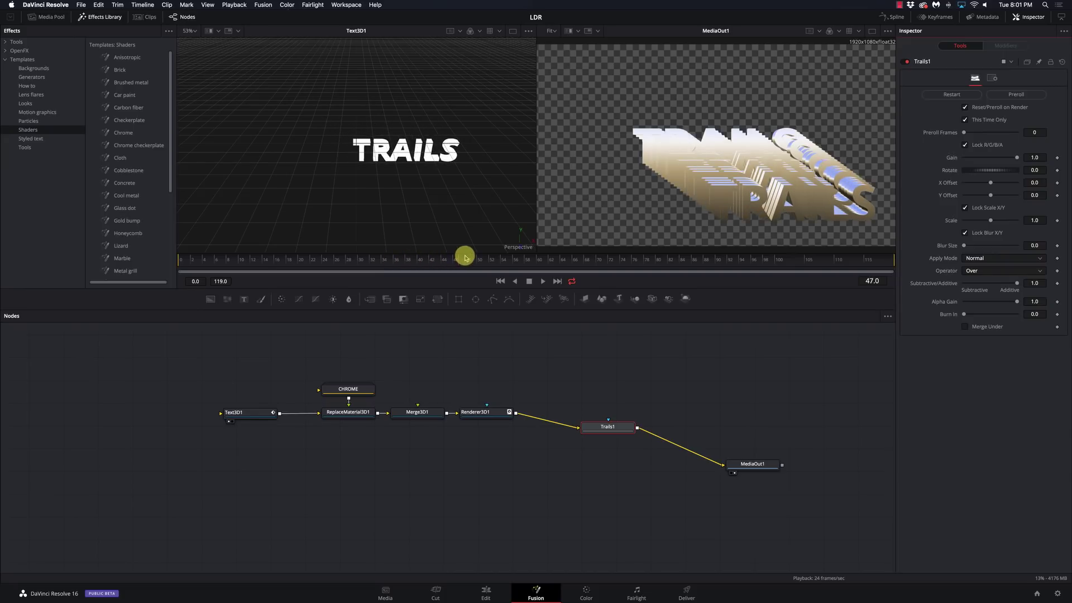
pyautogui.moveTo(363, 260); pyautogui.dragTo(273, 268)
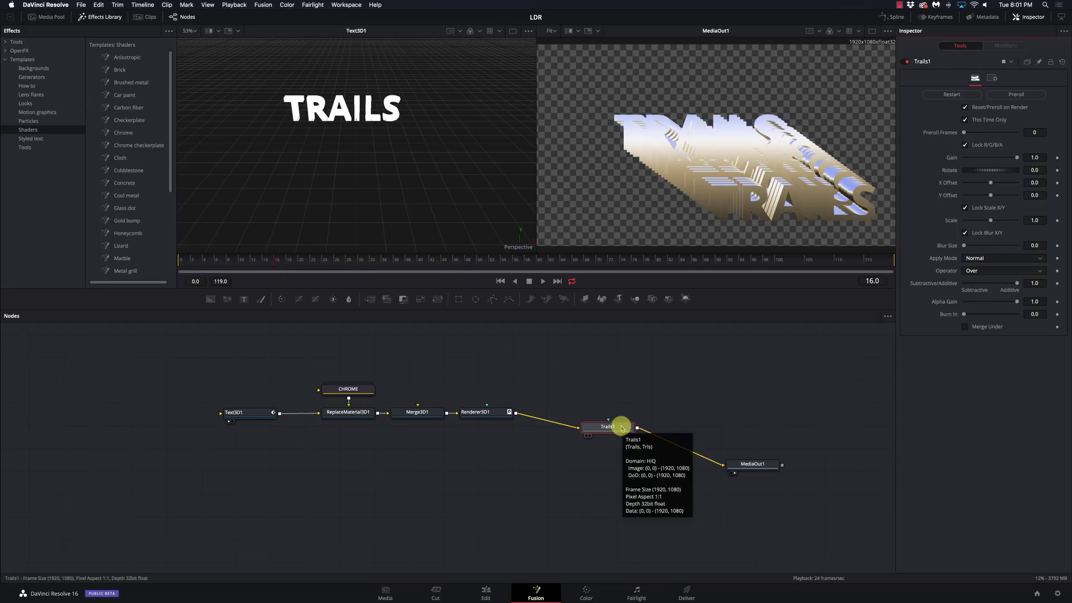
# Re-insert Trails1 between Renderer3D1 and MediaOut1, restart it while scrubbing, and set Gain to 0.
pyautogui.moveTo(621, 427); pyautogui.dragTo(635, 402)
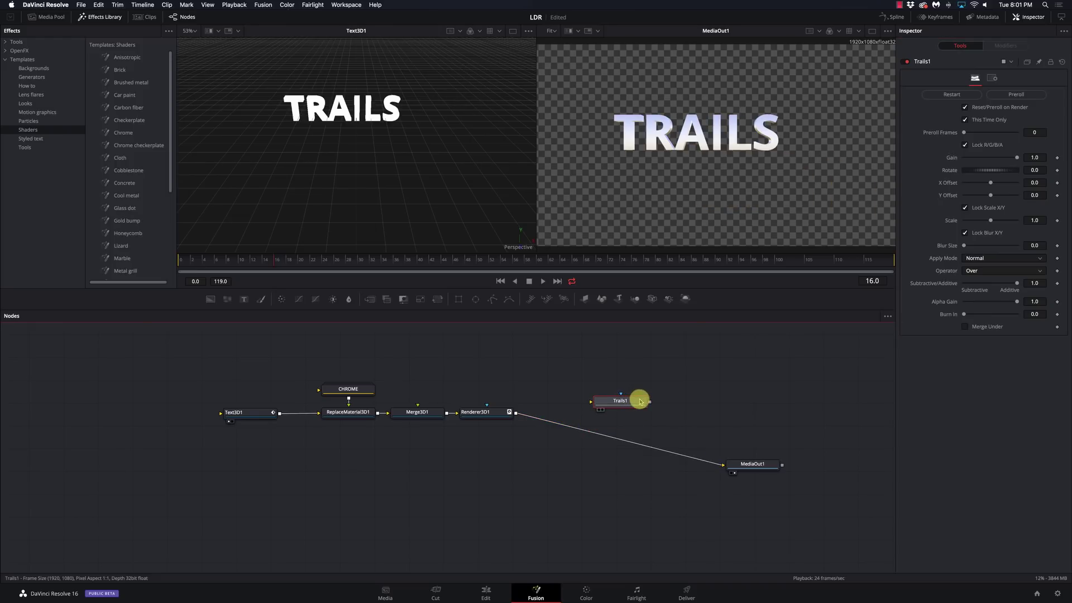
pyautogui.moveTo(399, 263); pyautogui.dragTo(342, 263)
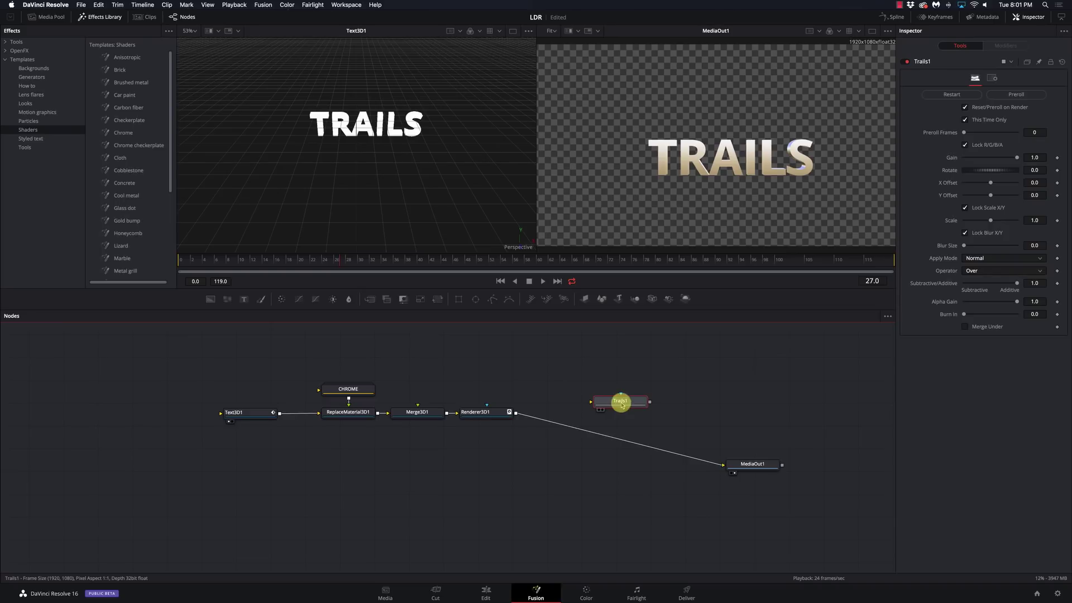
pyautogui.moveTo(621, 404); pyautogui.dragTo(649, 447)
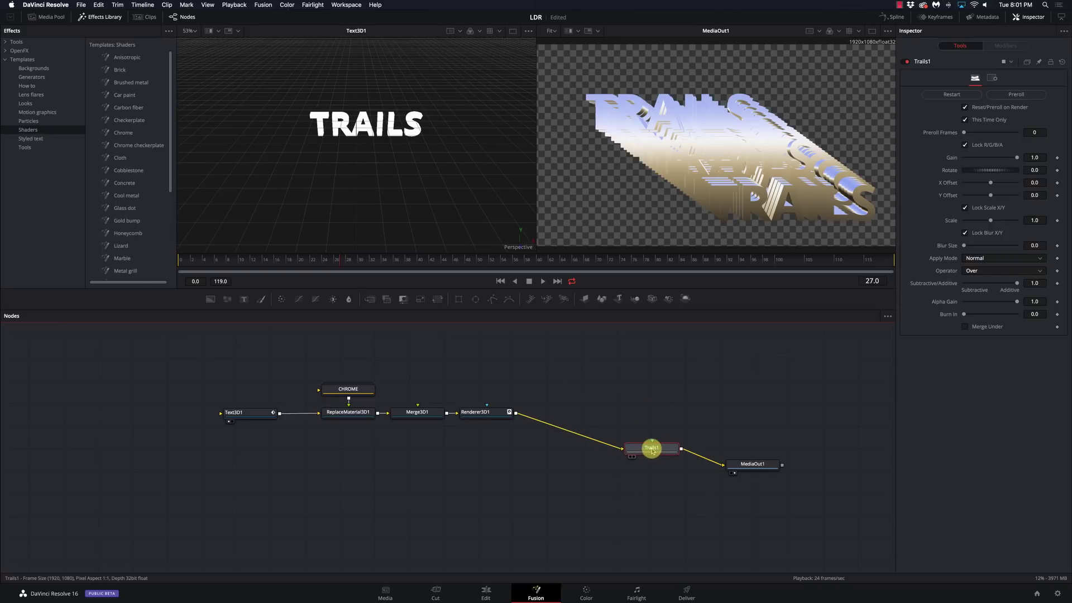
pyautogui.click(956, 95)
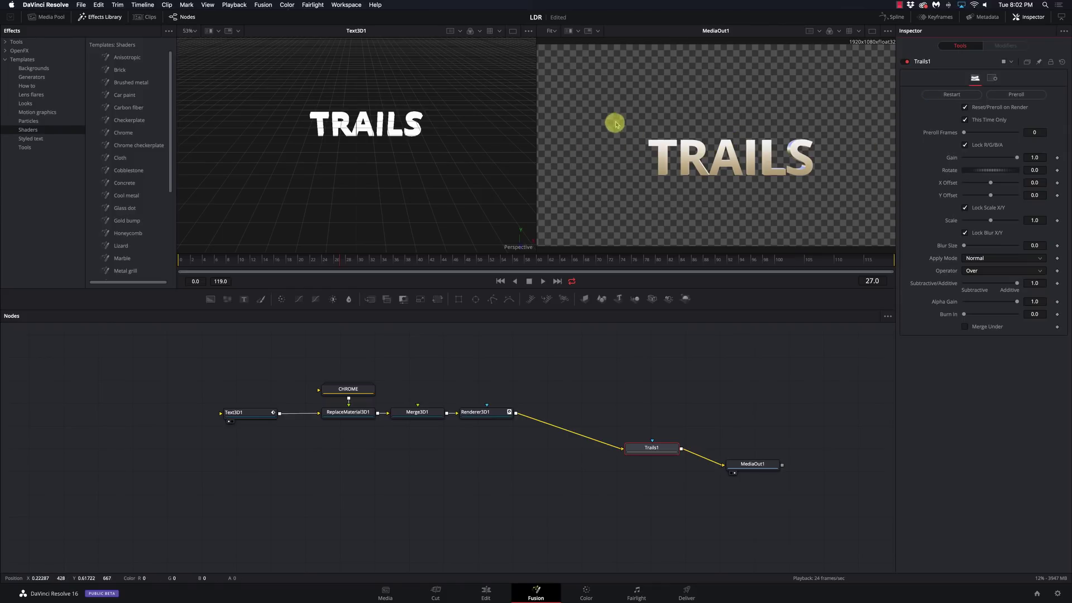
pyautogui.click(306, 260)
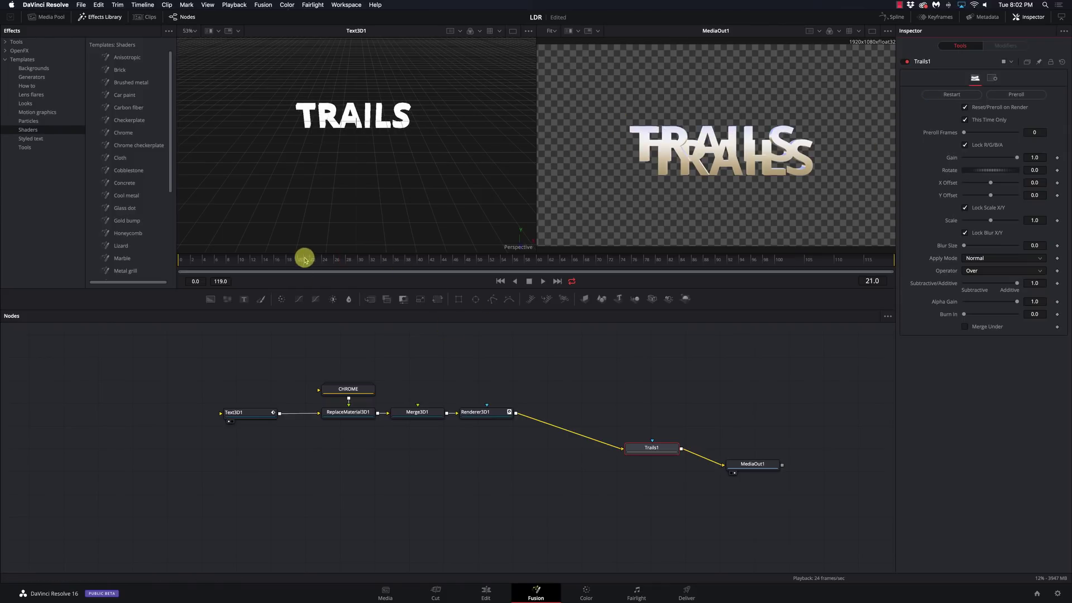
pyautogui.moveTo(306, 260); pyautogui.dragTo(251, 259)
pyautogui.click(960, 94)
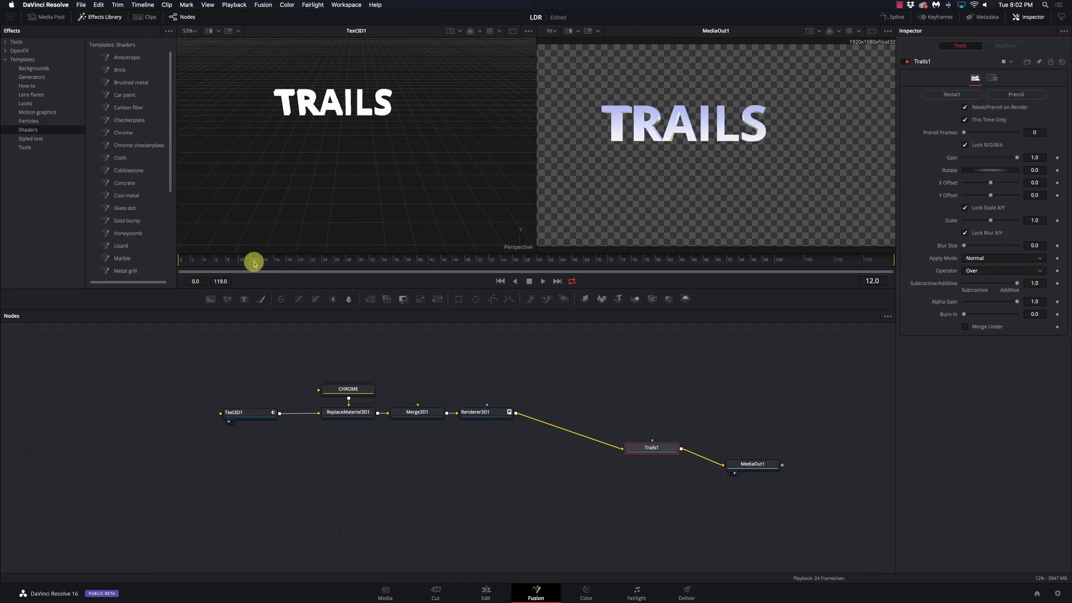
pyautogui.moveTo(254, 263); pyautogui.dragTo(323, 263)
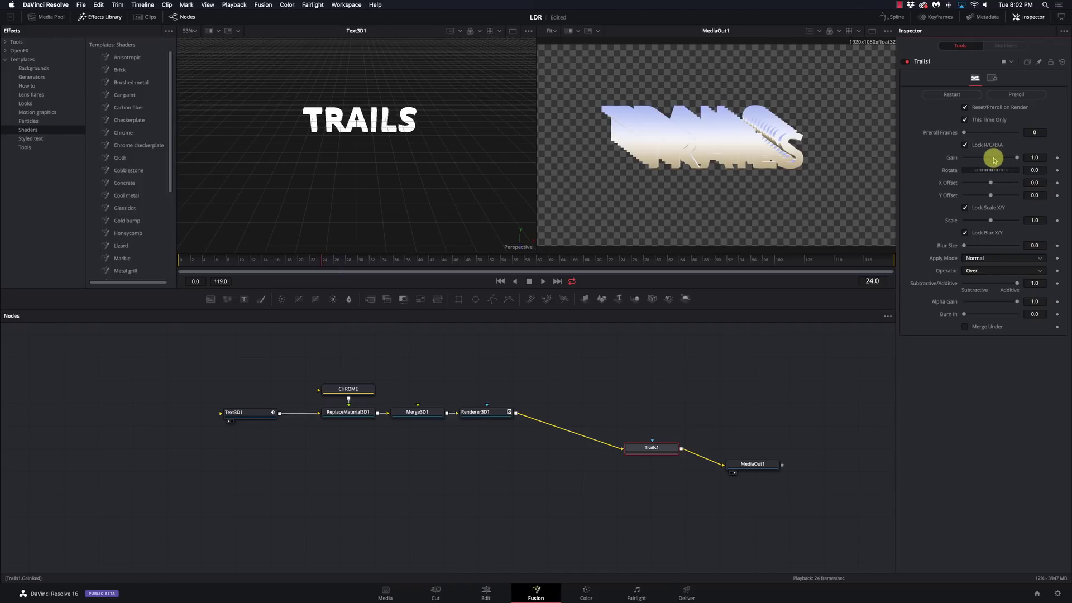
pyautogui.moveTo(993, 160); pyautogui.dragTo(1017, 160)
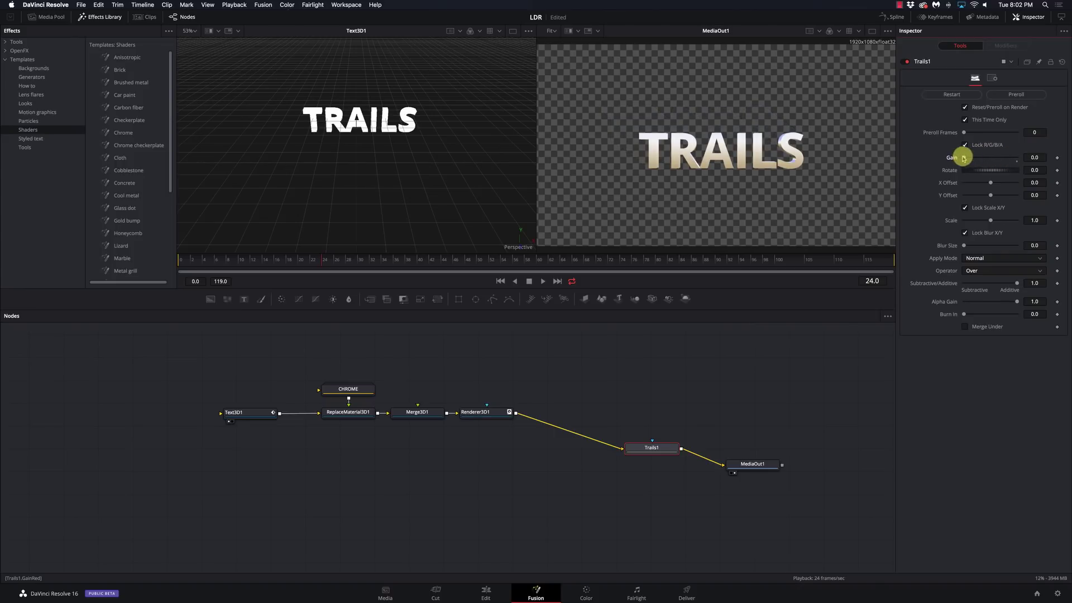
# Set Trails1 Gain to 0.756 and scrub to frame 37 to check the echo streaks.
pyautogui.click(978, 158)
pyautogui.moveTo(978, 158); pyautogui.dragTo(1004, 158)
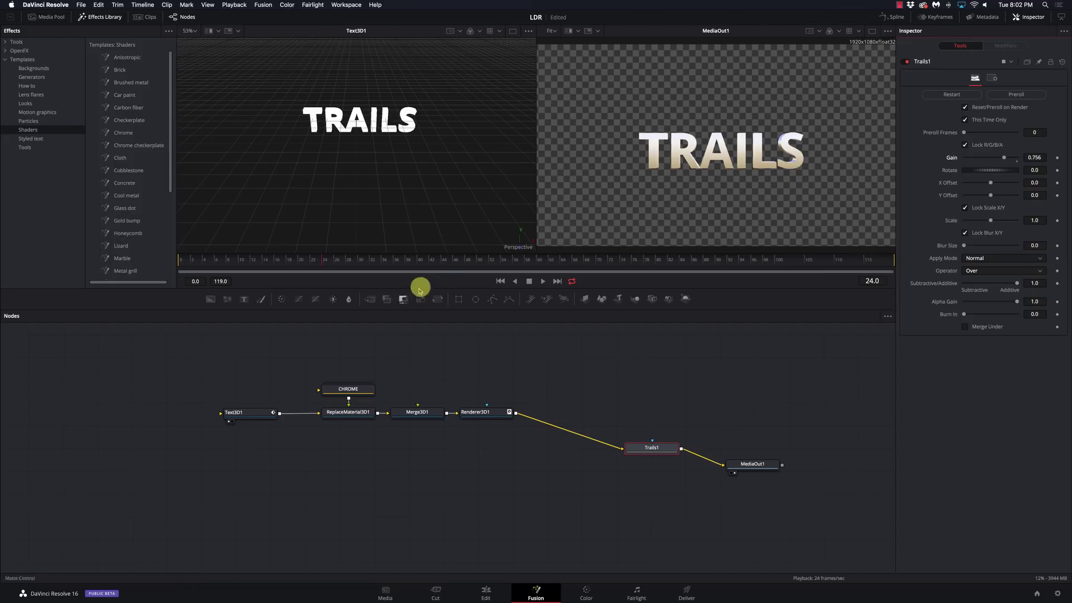
pyautogui.moveTo(319, 262); pyautogui.dragTo(430, 266)
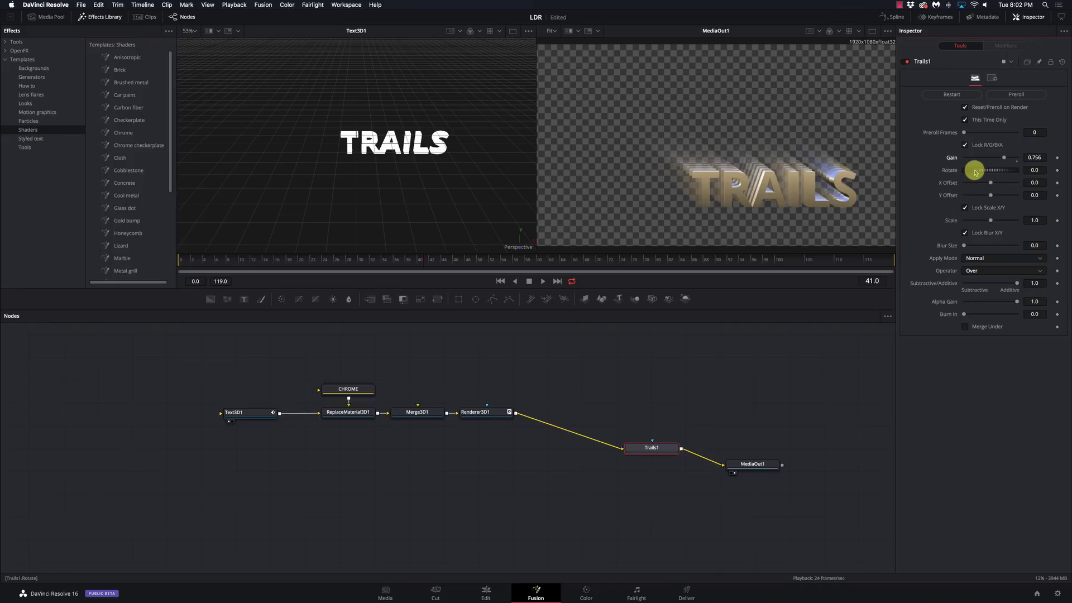
pyautogui.moveTo(975, 172); pyautogui.dragTo(977, 172)
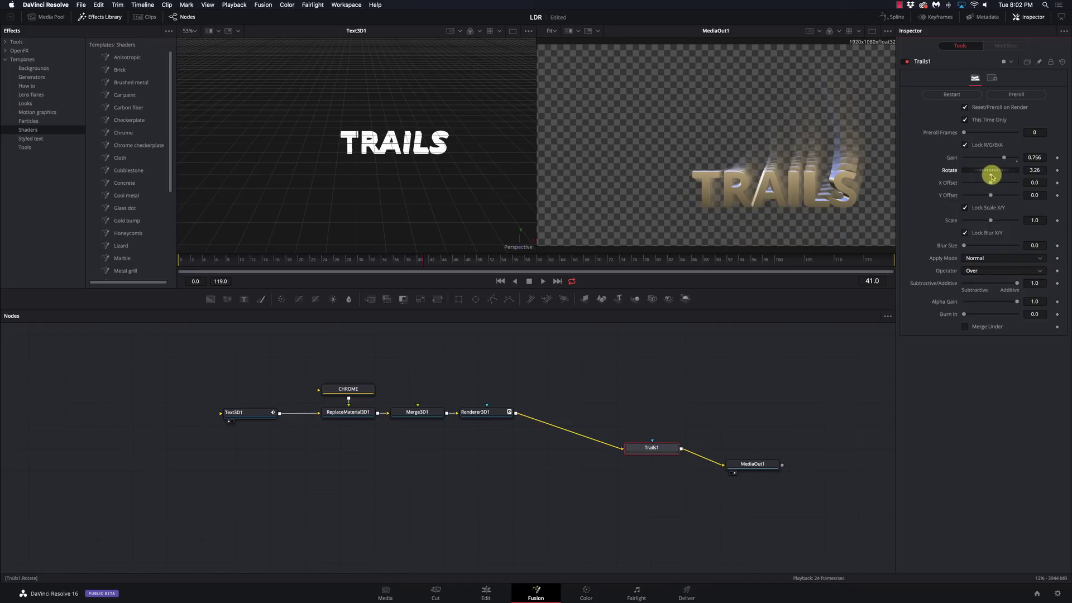
pyautogui.doubleClick(992, 177)
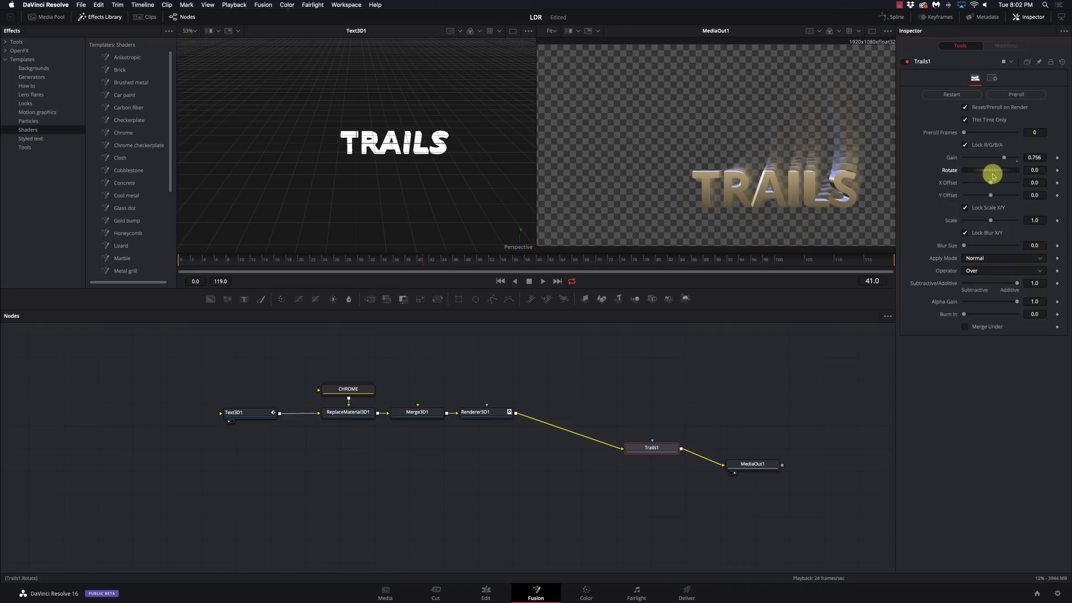
pyautogui.click(940, 95)
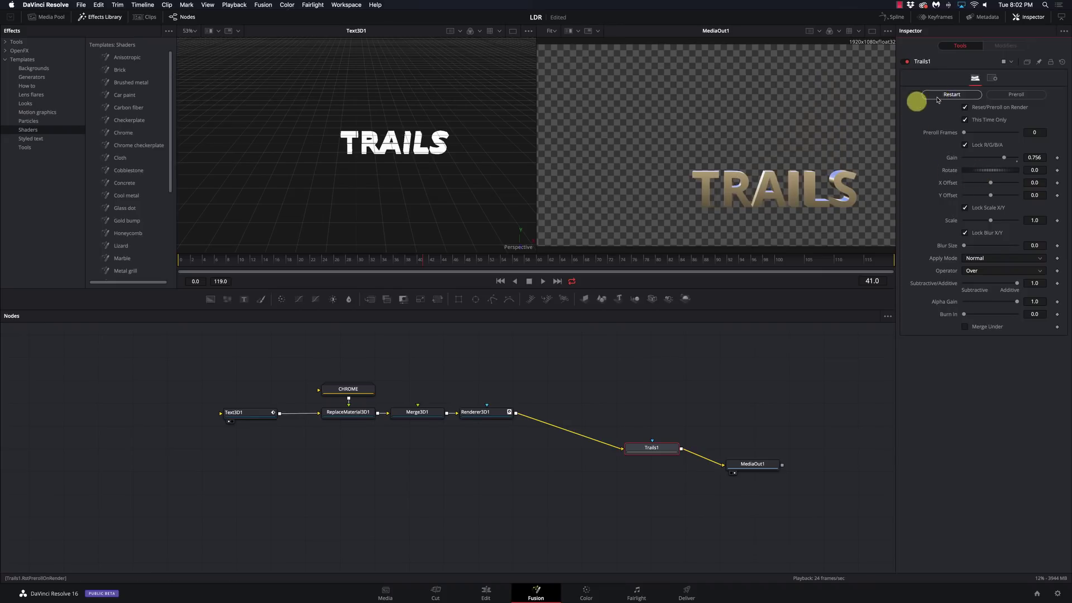
pyautogui.click(350, 262)
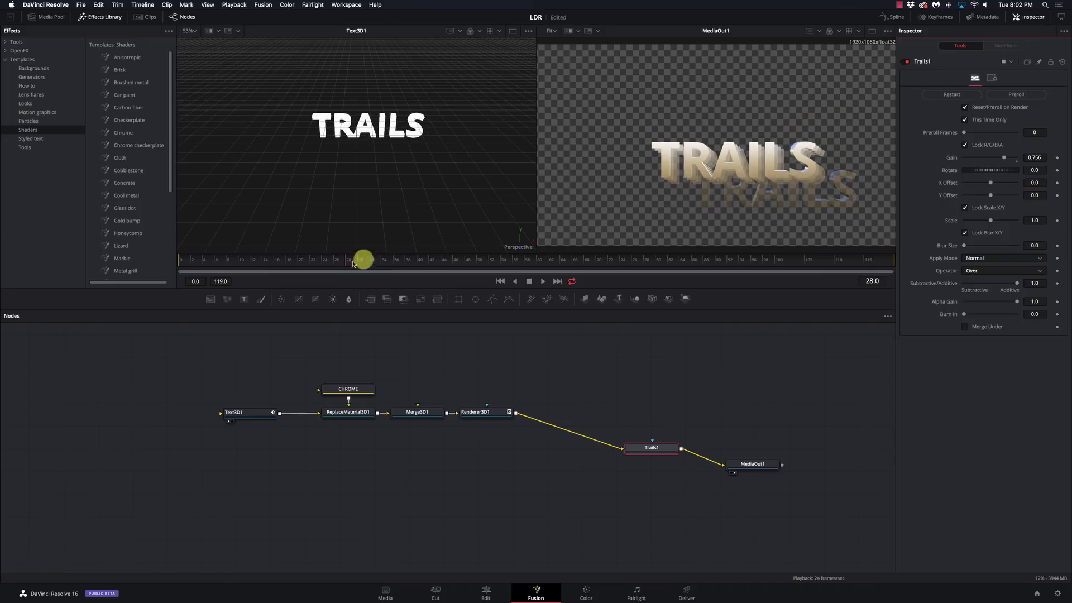
pyautogui.click(951, 95)
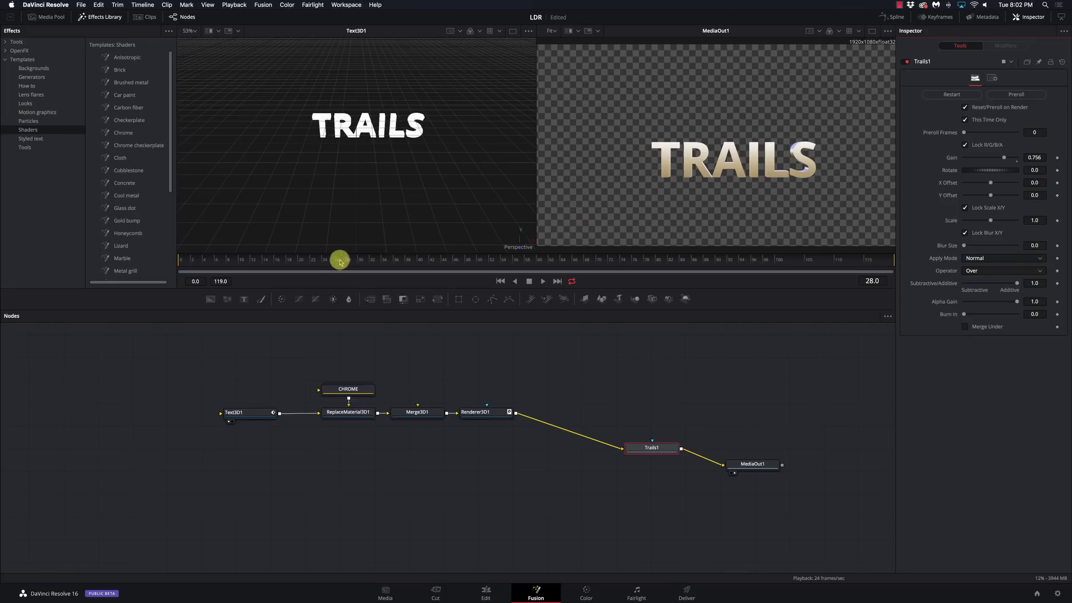
pyautogui.click(357, 263)
pyautogui.moveTo(357, 263); pyautogui.dragTo(387, 260)
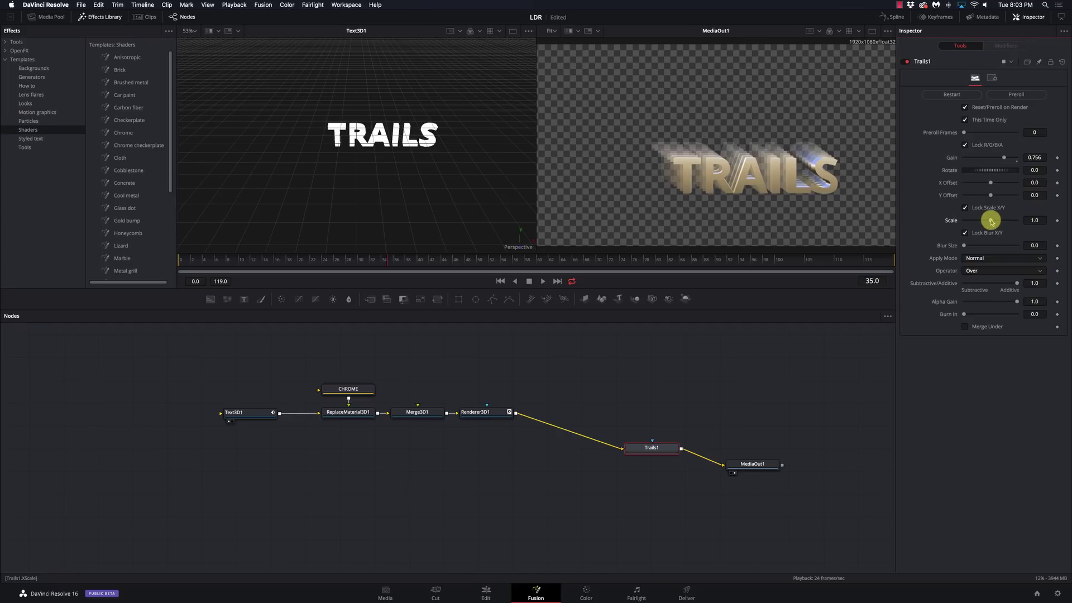
# Shrink the Trails Scale to 0.906, then clear trails and preview playback from frame 14.
pyautogui.moveTo(990, 222); pyautogui.dragTo(988, 222)
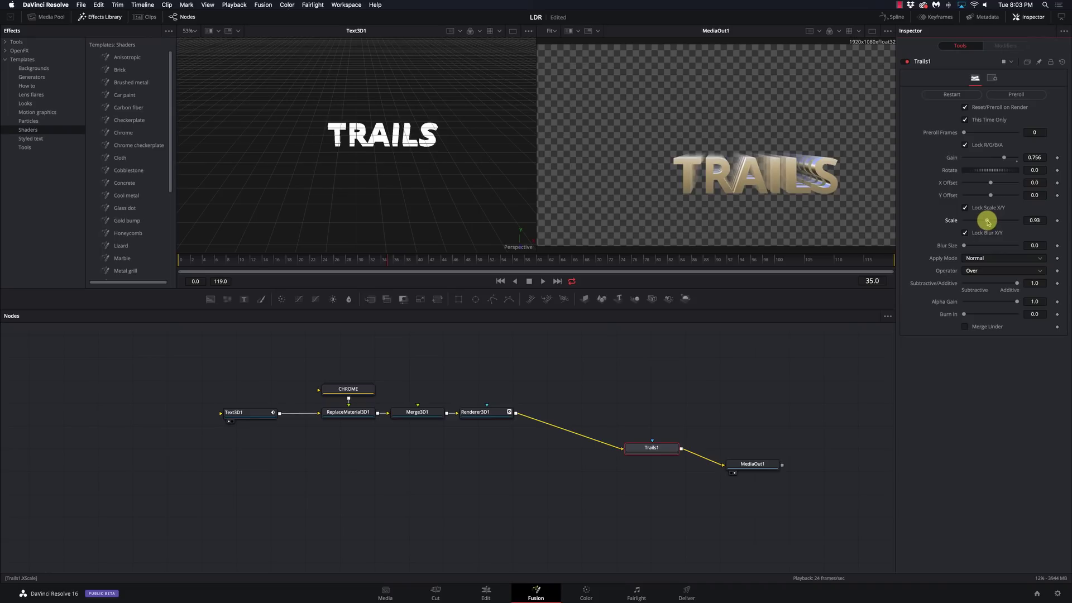
pyautogui.moveTo(987, 221); pyautogui.dragTo(987, 221)
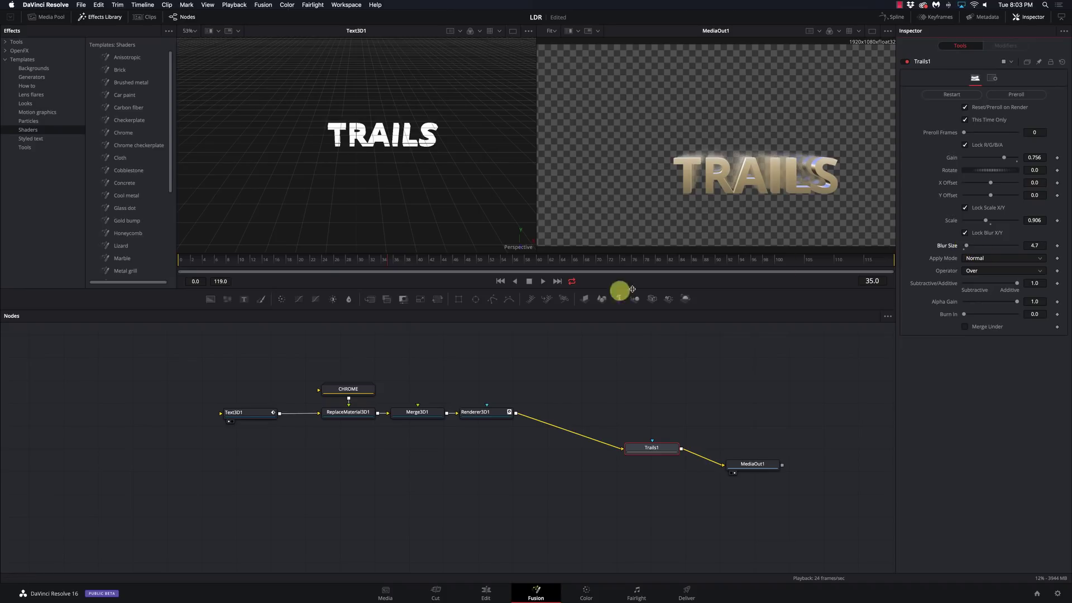
pyautogui.click(265, 260)
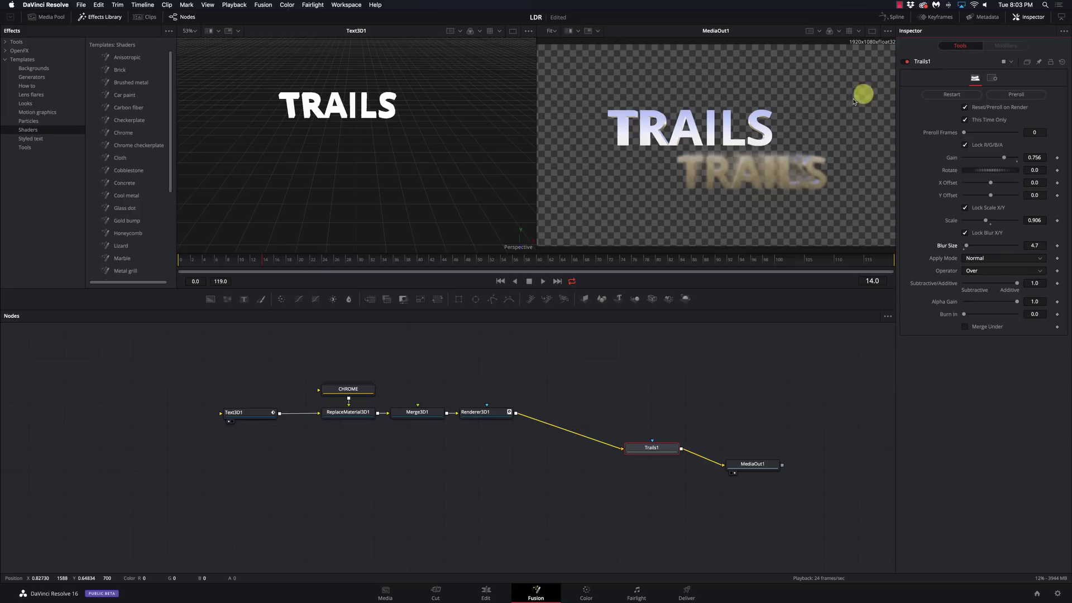
pyautogui.click(949, 95)
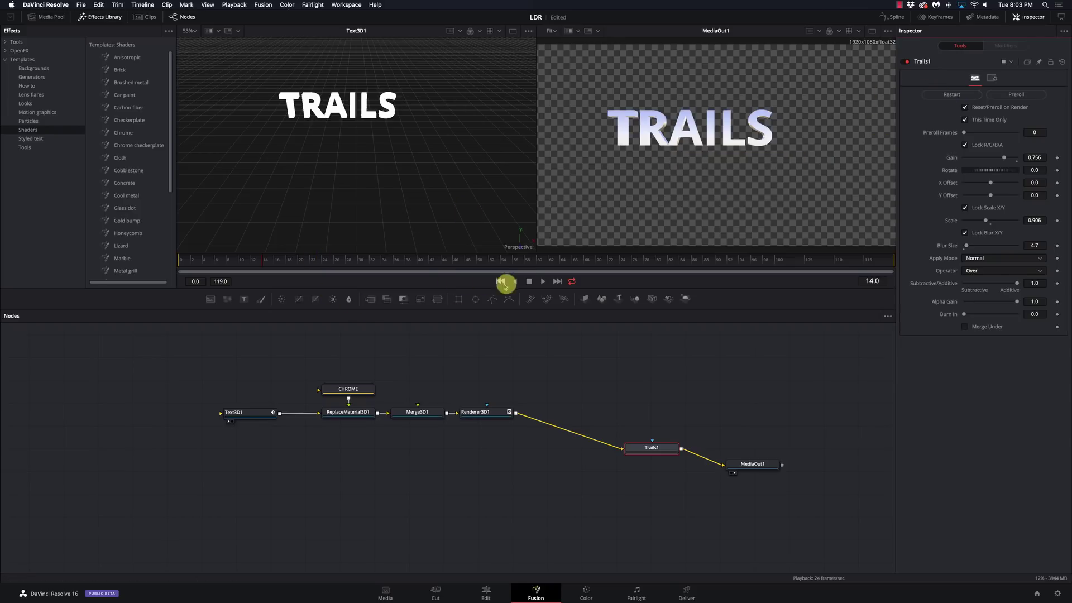
pyautogui.click(543, 281)
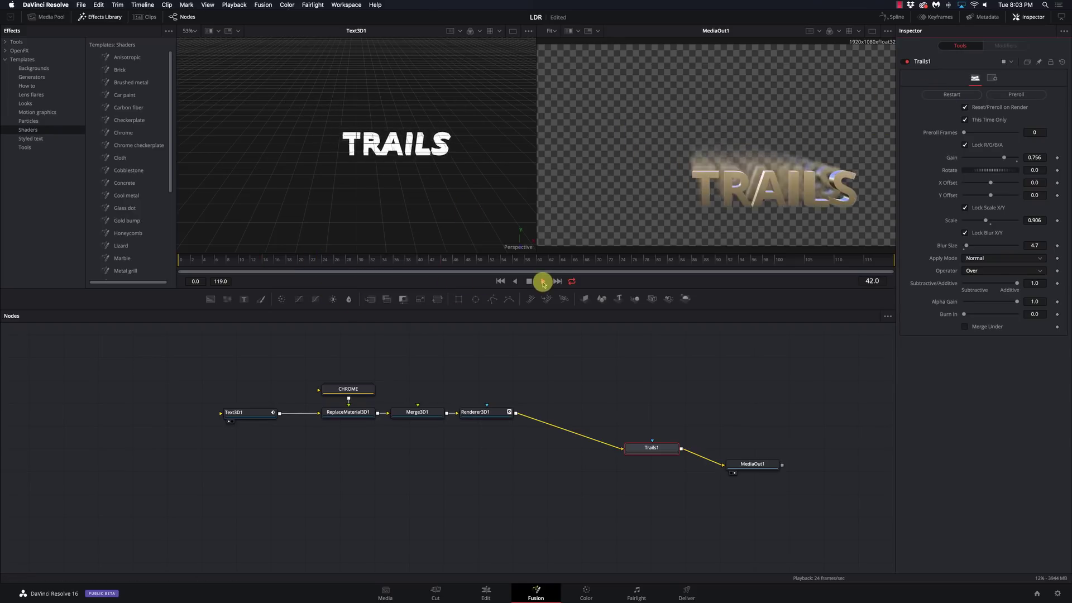
pyautogui.click(543, 281)
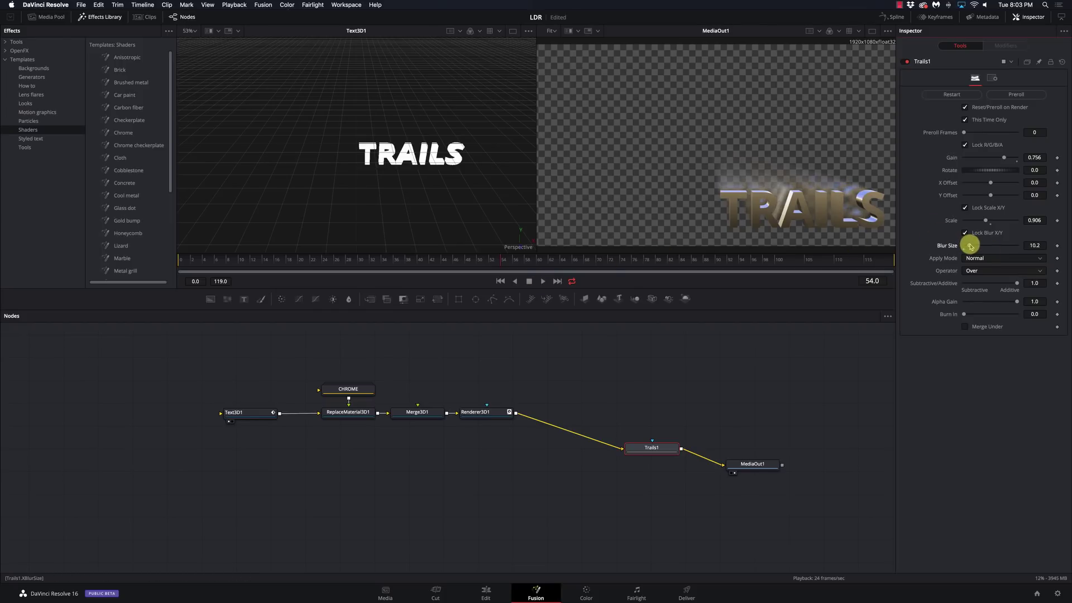
# Clear the accumulated trails and replay the animation from frame 20.
pyautogui.click(300, 260)
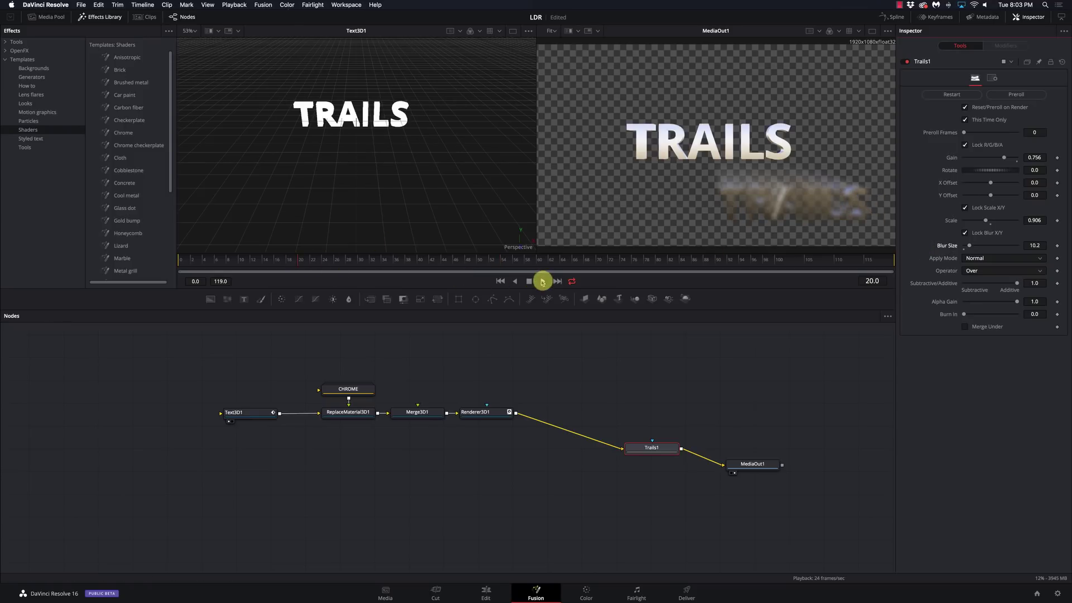
pyautogui.click(942, 94)
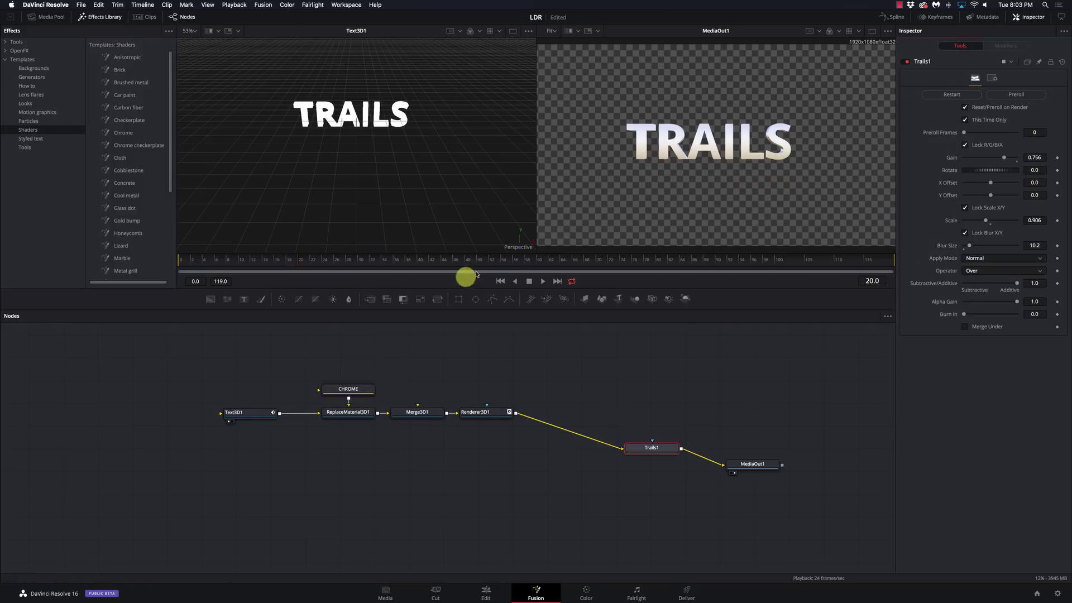
pyautogui.click(543, 281)
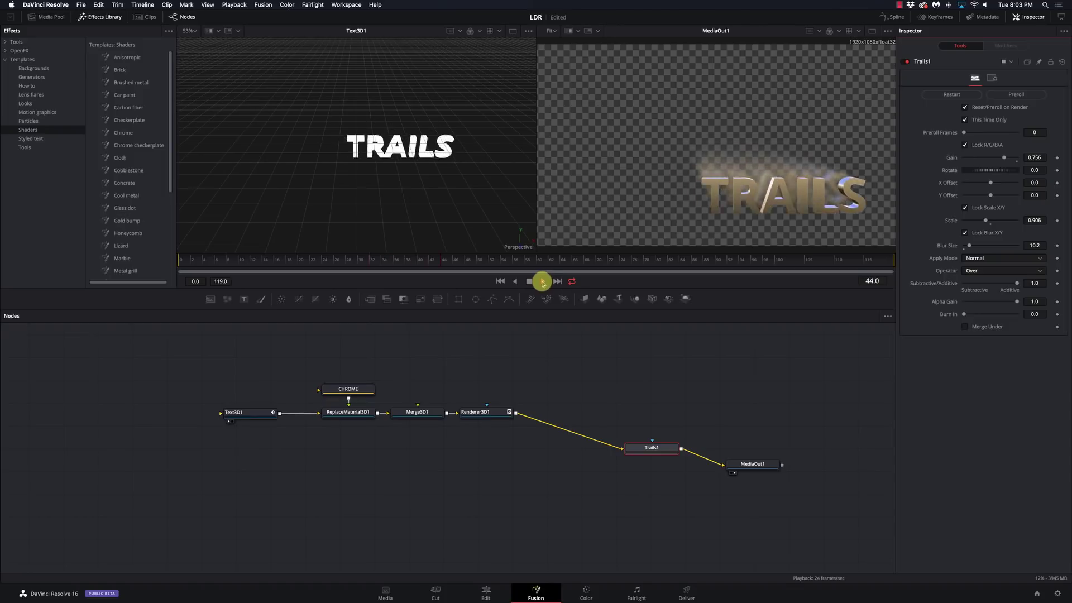
pyautogui.click(528, 283)
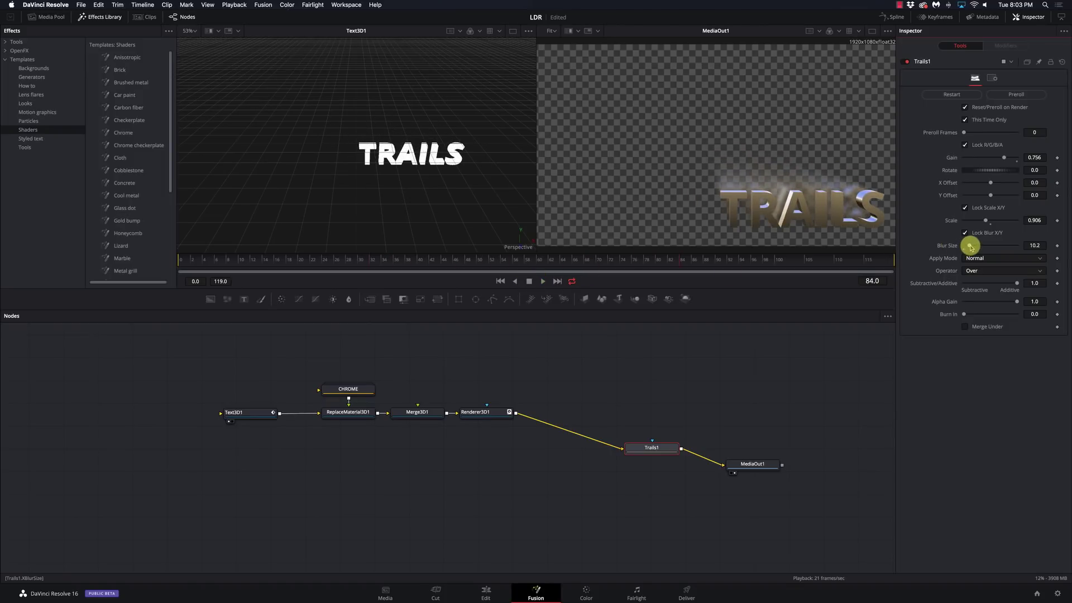
# Raise the Trails Blur Size to 19.7 and play the animation from the first frame.
pyautogui.moveTo(974, 247); pyautogui.dragTo(975, 244)
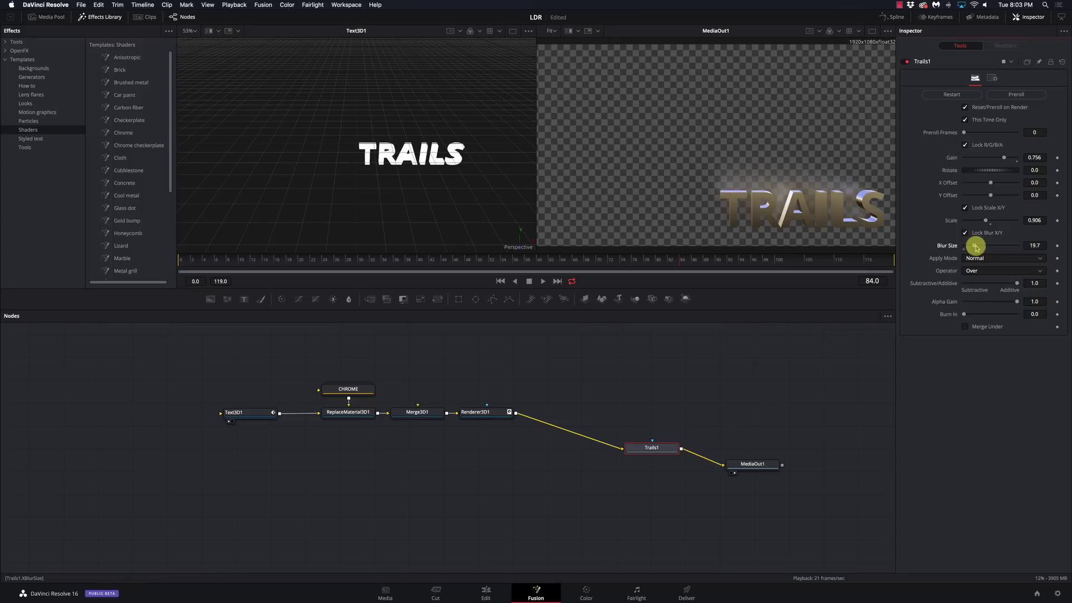
pyautogui.click(500, 281)
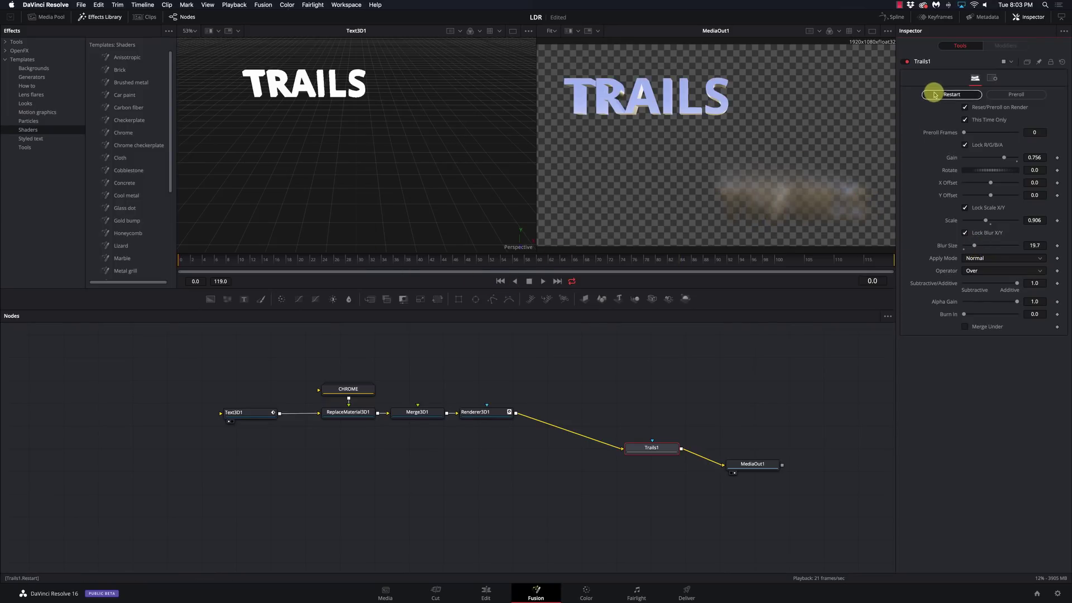
pyautogui.click(932, 93)
pyautogui.click(543, 281)
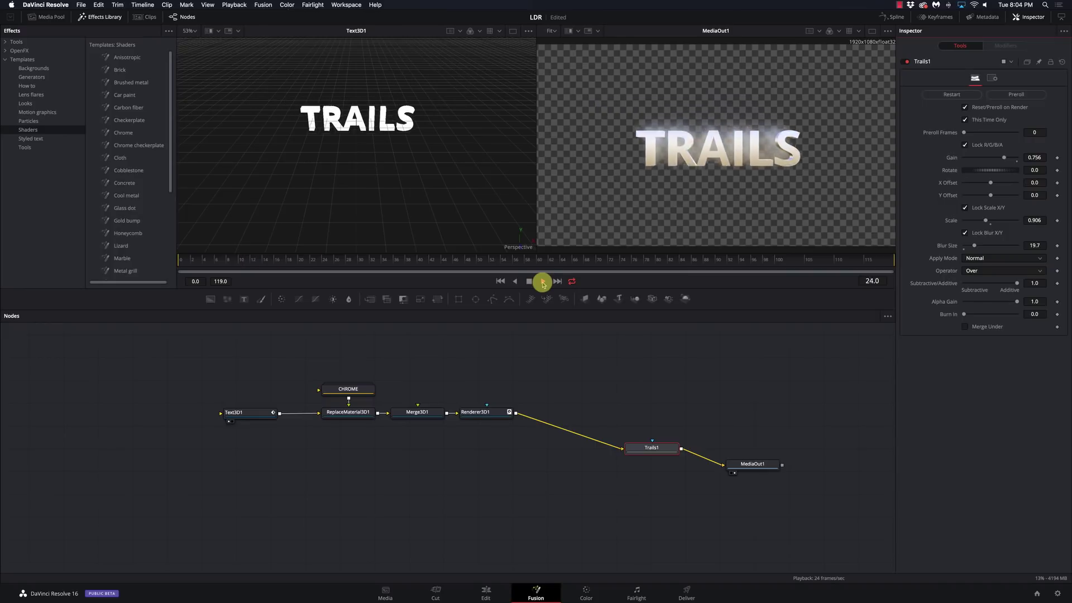
pyautogui.click(529, 282)
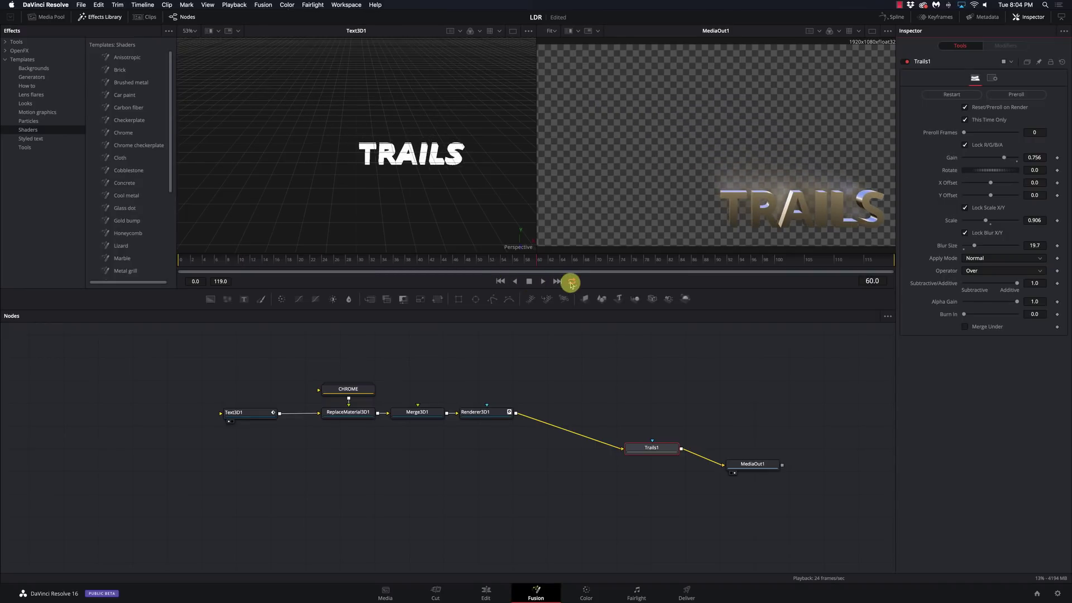
# Replay from the first frame, then scrub the ruler from frame 41 to 52.
pyautogui.click(500, 281)
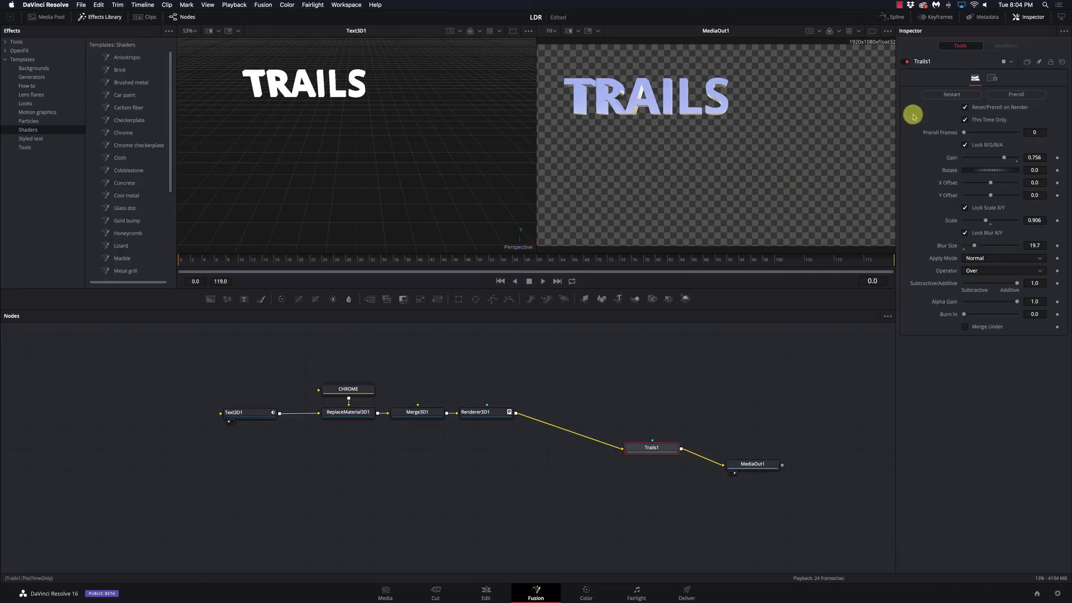
pyautogui.click(543, 282)
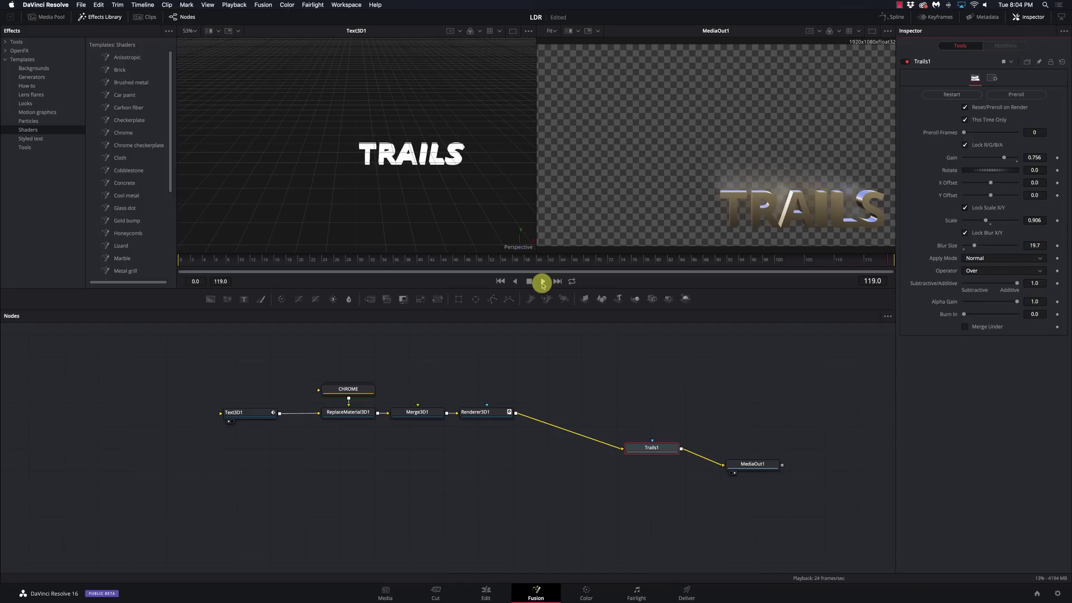
pyautogui.click(426, 261)
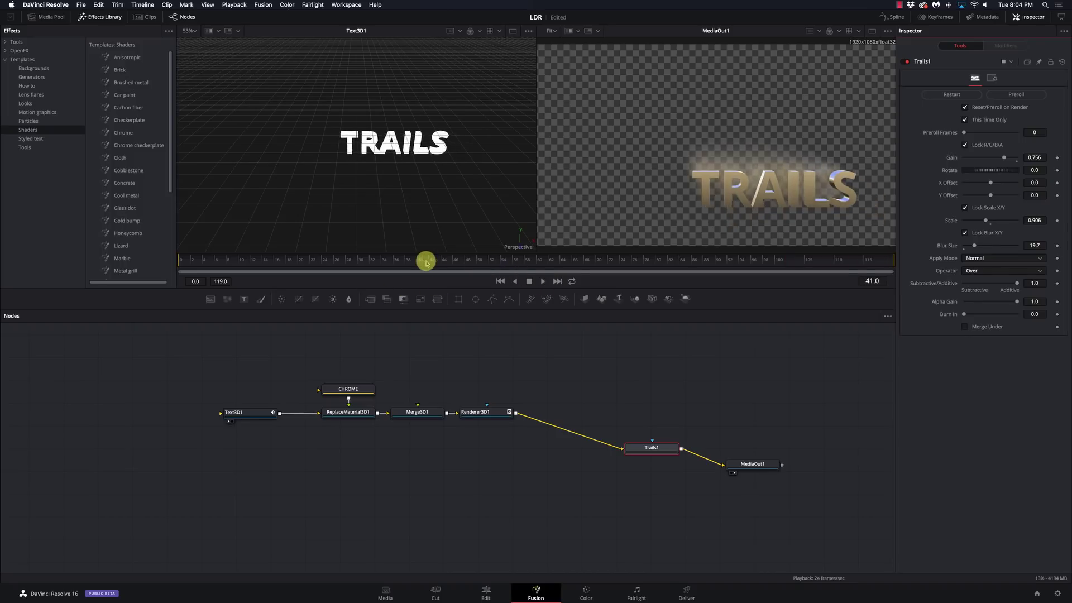
pyautogui.moveTo(425, 262); pyautogui.dragTo(470, 263)
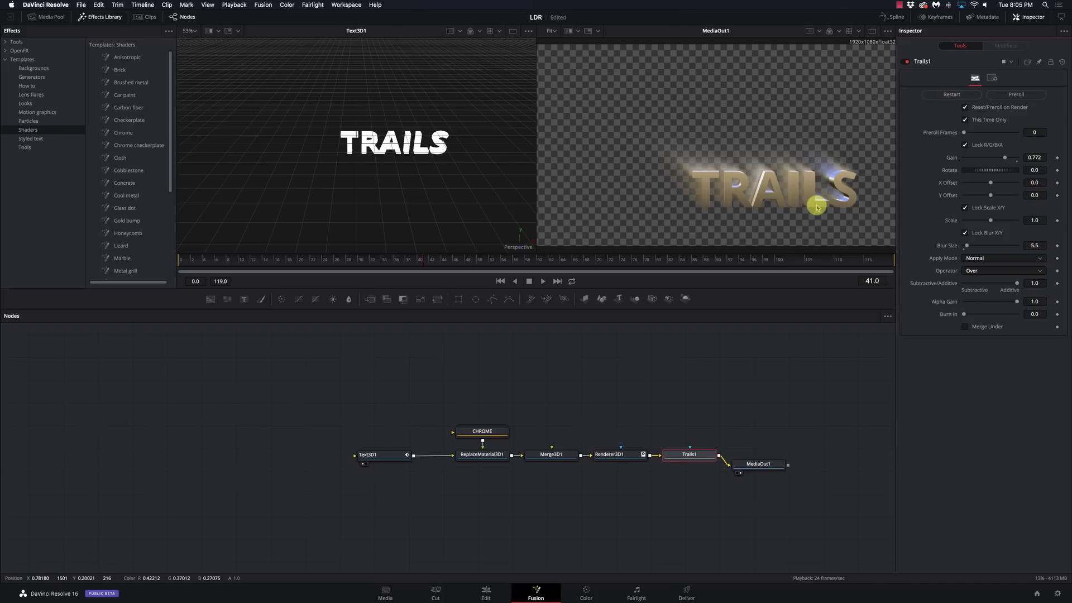
# Preview the subtler streaks, replaying from about frame 54 and scrubbing back to frame 44.
pyautogui.press('space')
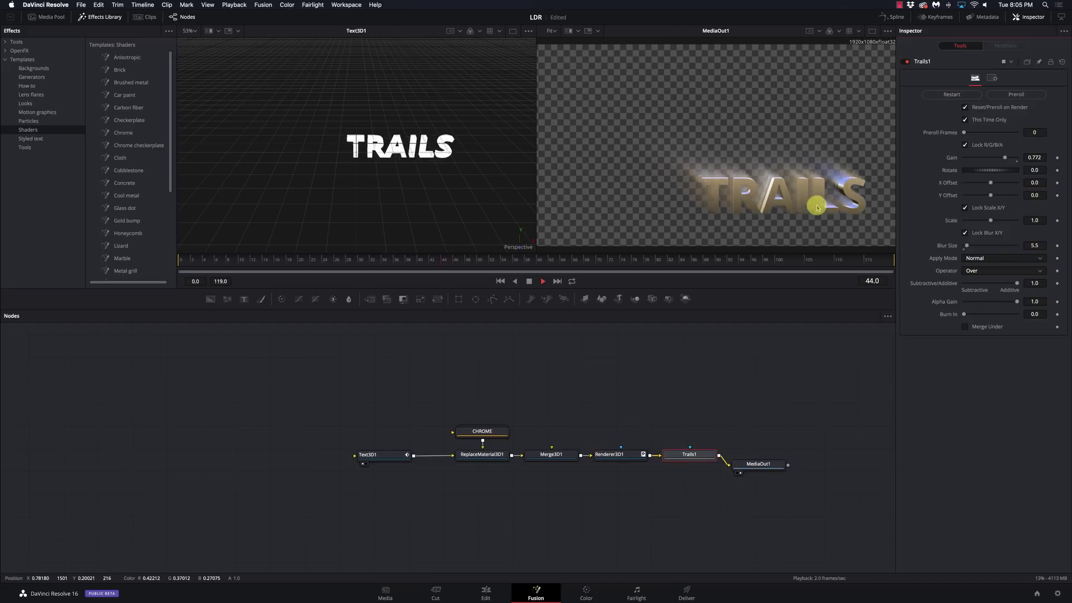
pyautogui.press('space')
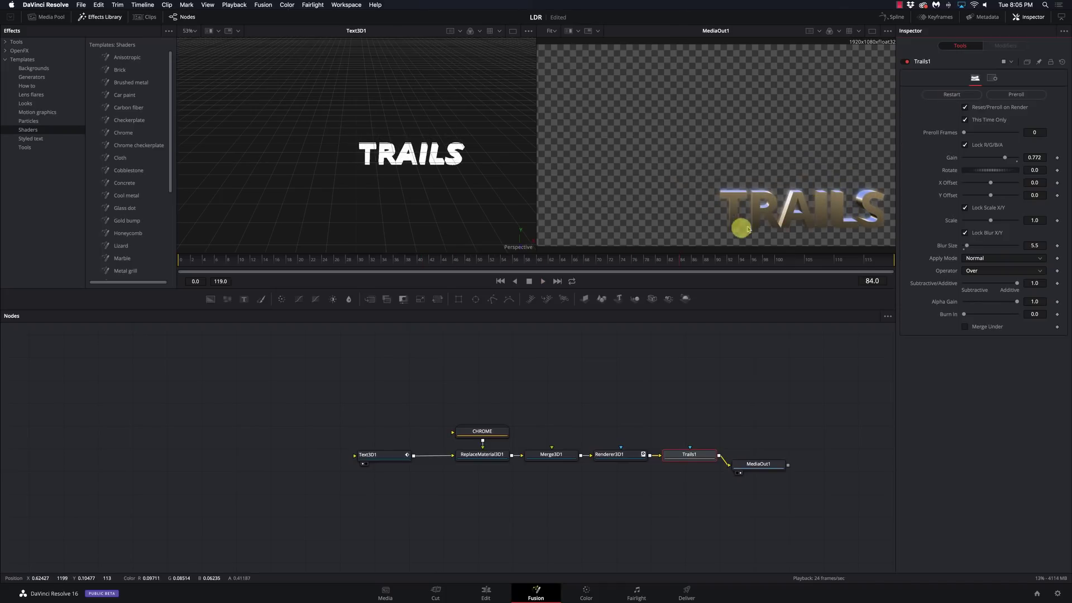
pyautogui.click(291, 263)
pyautogui.press('space')
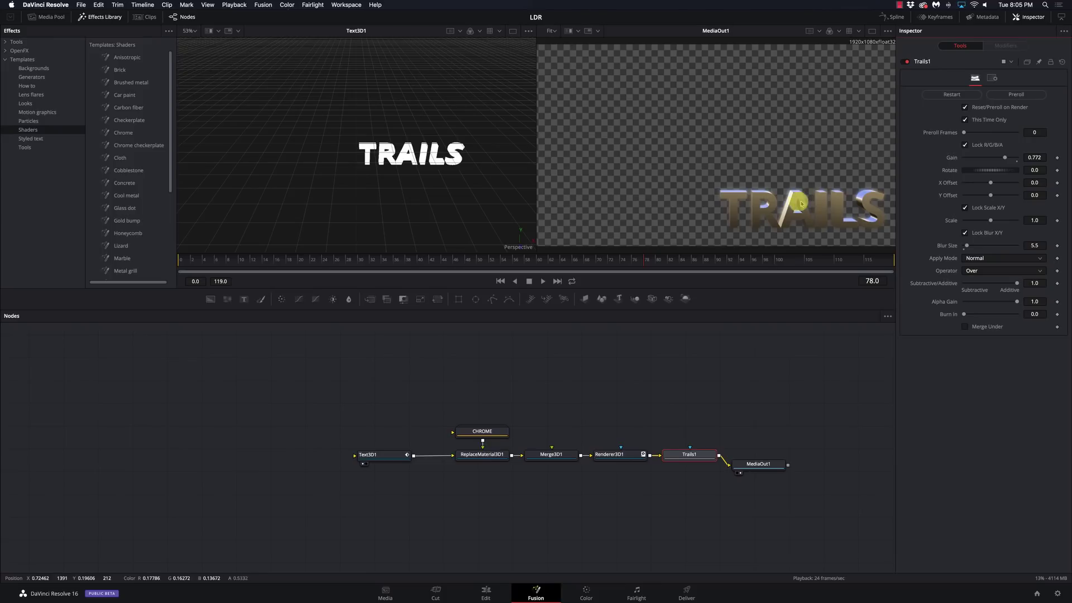
pyautogui.moveTo(557, 266); pyautogui.dragTo(499, 263)
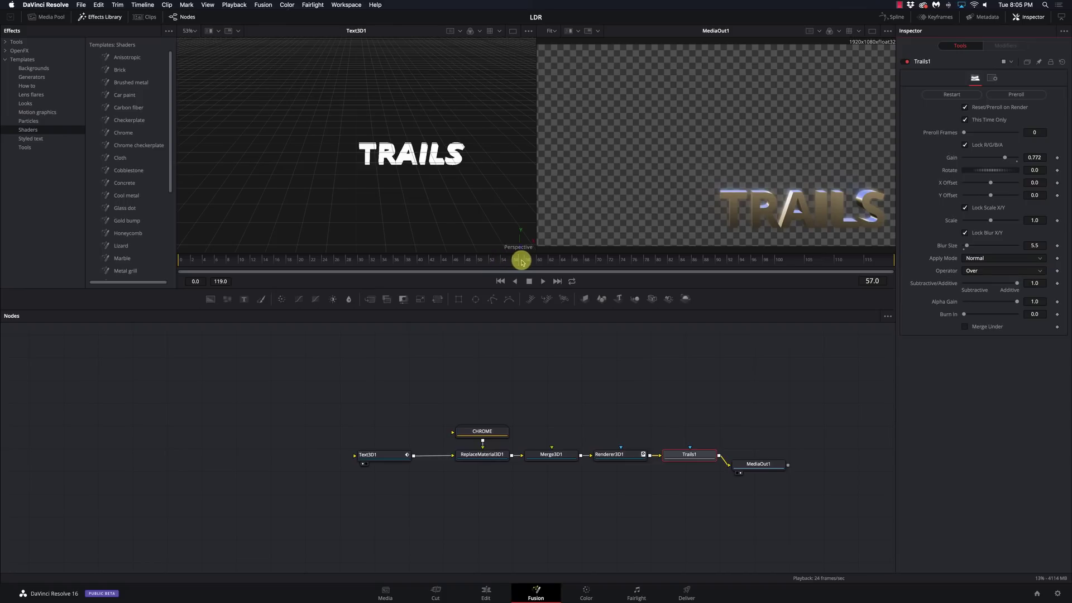
# Keyframe Gain at 0.772 on frame 57 and drop it to 0 at frame 60.
pyautogui.click(1056, 157)
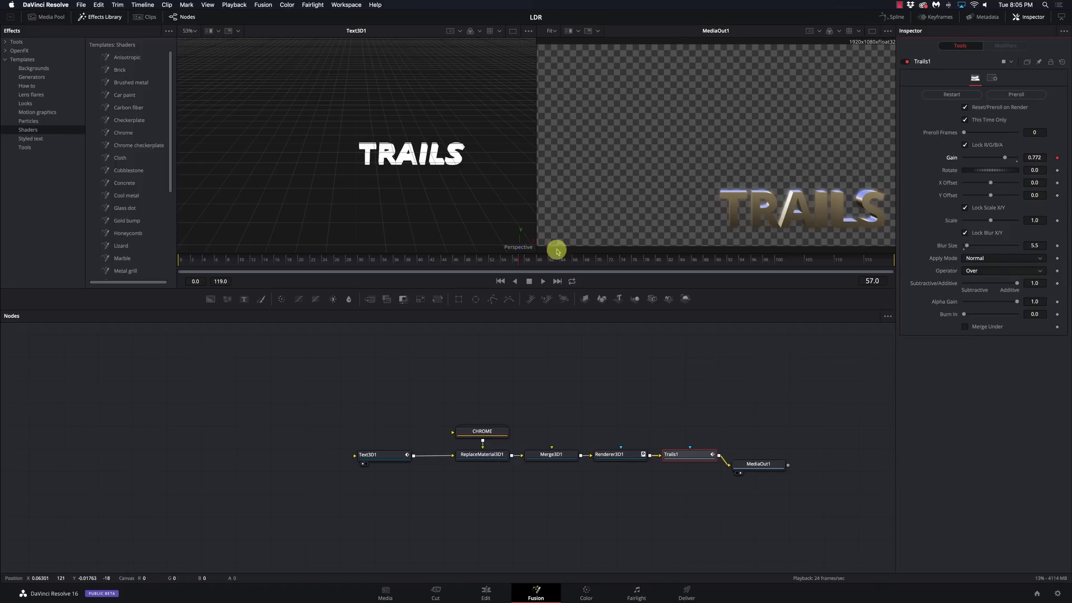
pyautogui.click(538, 263)
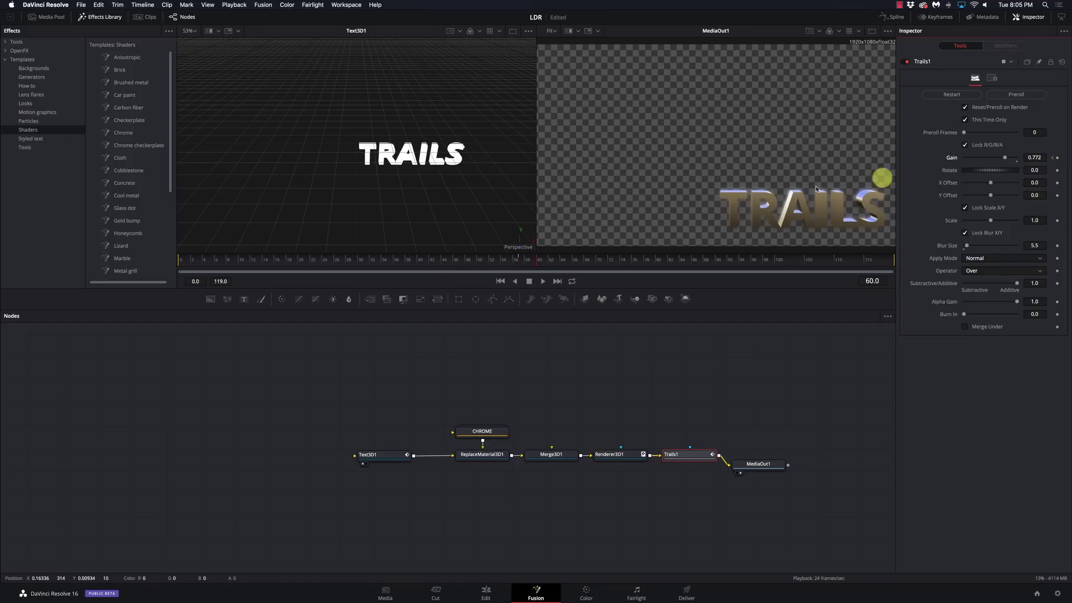
pyautogui.moveTo(999, 157); pyautogui.dragTo(951, 161)
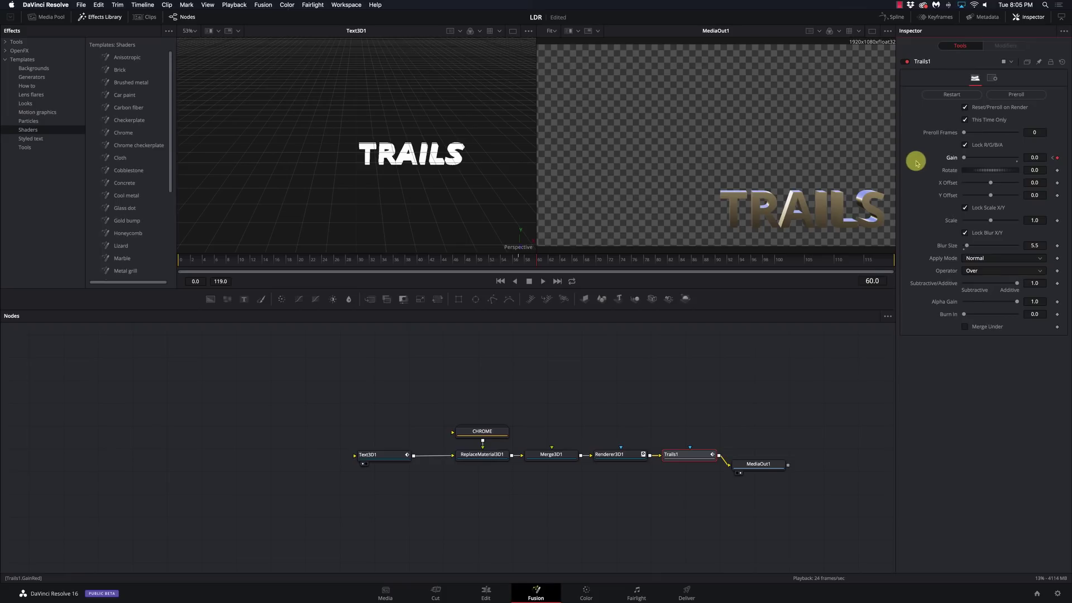
# Clear the trails, replay from the first frame, and compare frames 58 and 60.
pyautogui.click(500, 281)
pyautogui.click(945, 92)
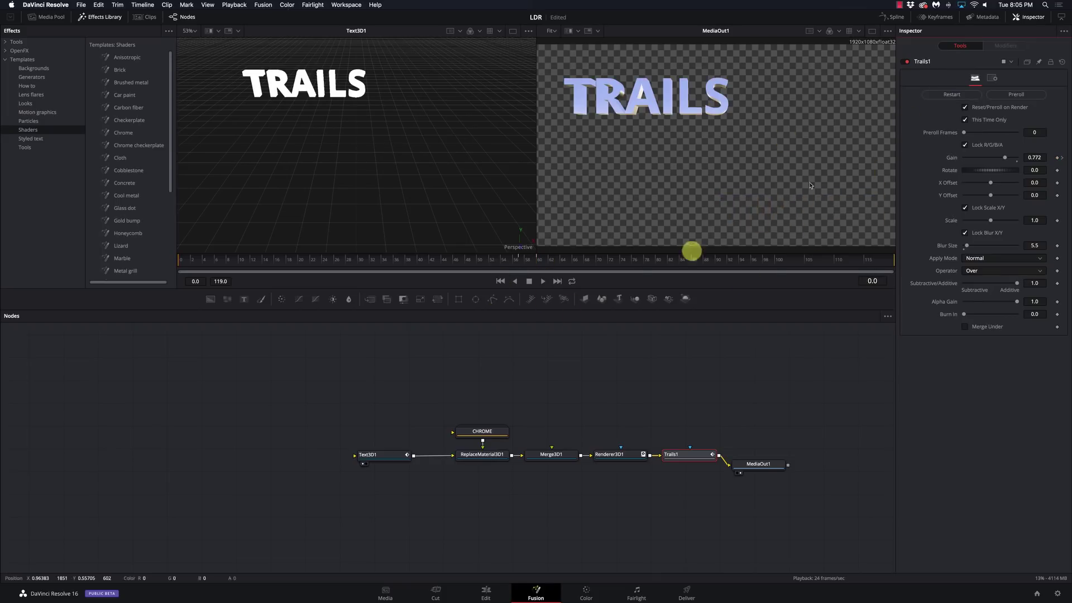
pyautogui.click(543, 281)
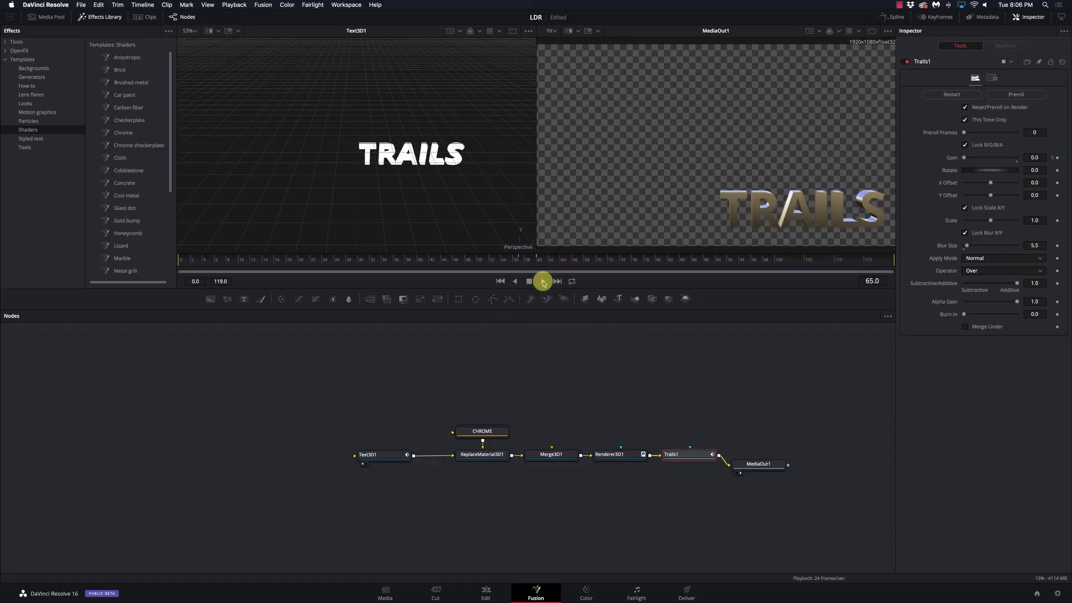
pyautogui.click(528, 260)
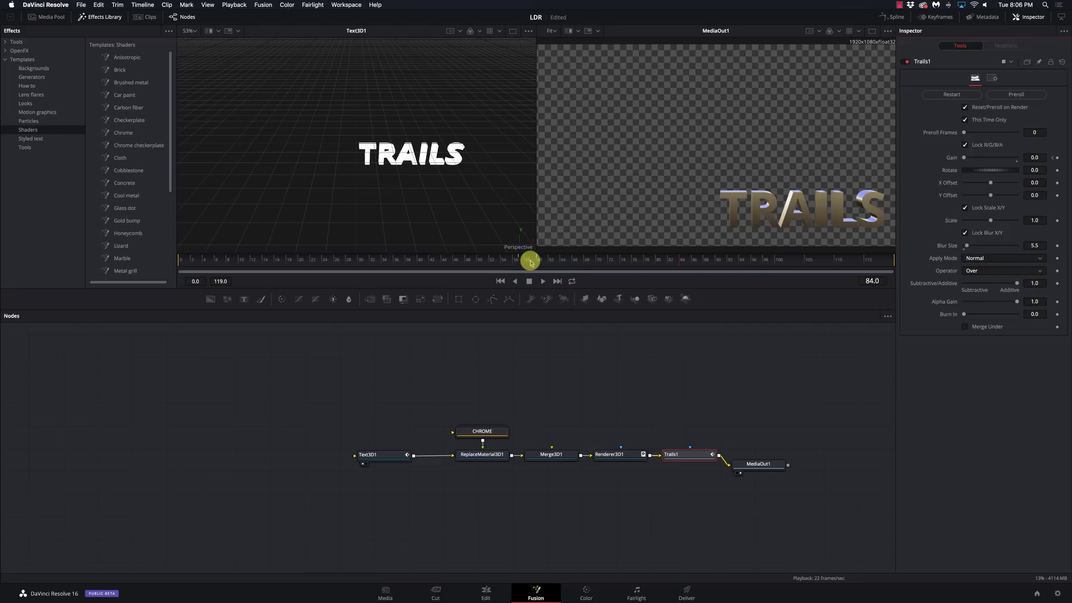
pyautogui.moveTo(535, 257); pyautogui.dragTo(538, 258)
pyautogui.moveTo(531, 262); pyautogui.dragTo(530, 262)
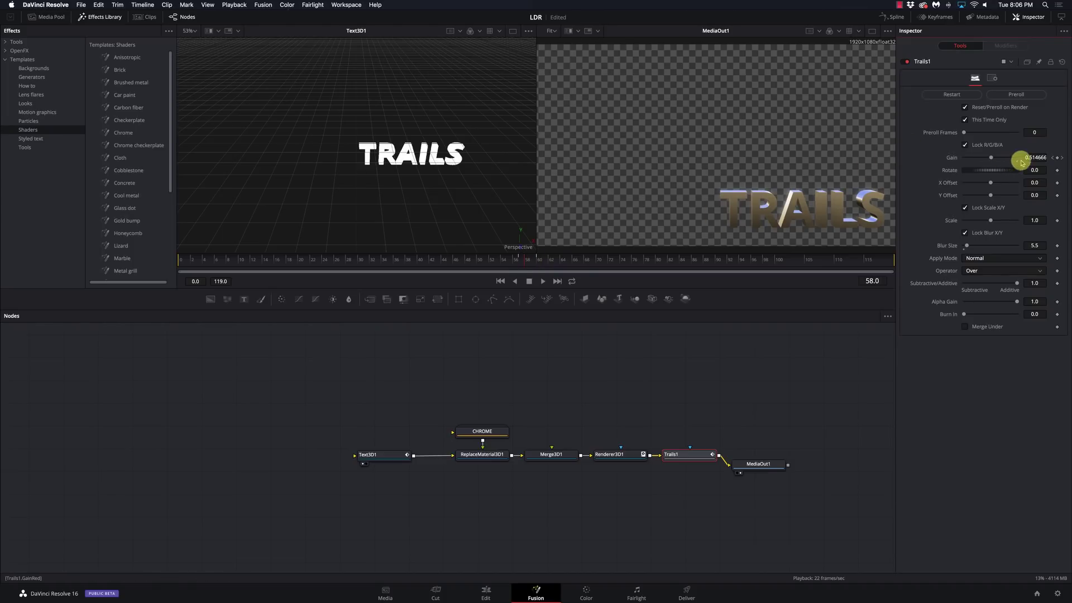
# Set Gain to 0 at frame 58 and replay through the cutoff from frame 51.
pyautogui.moveTo(992, 159); pyautogui.dragTo(931, 162)
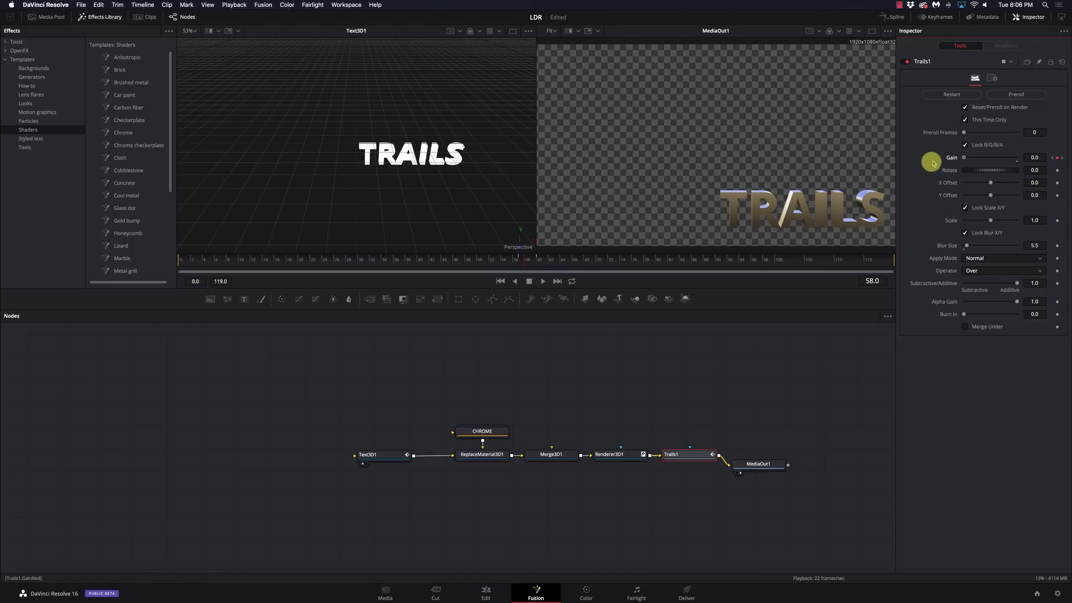
pyautogui.click(359, 263)
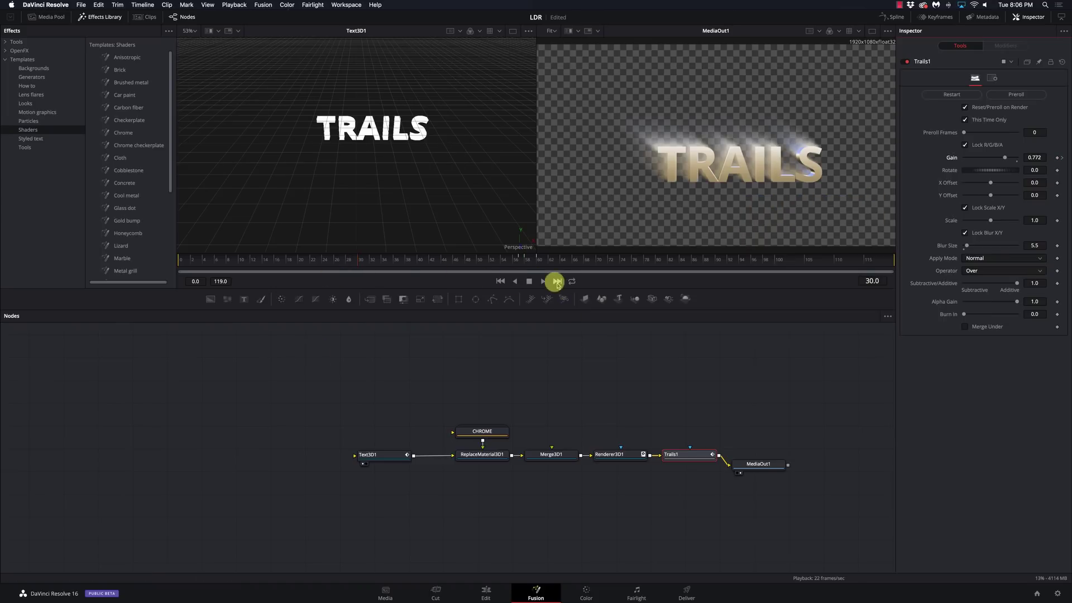
pyautogui.click(542, 281)
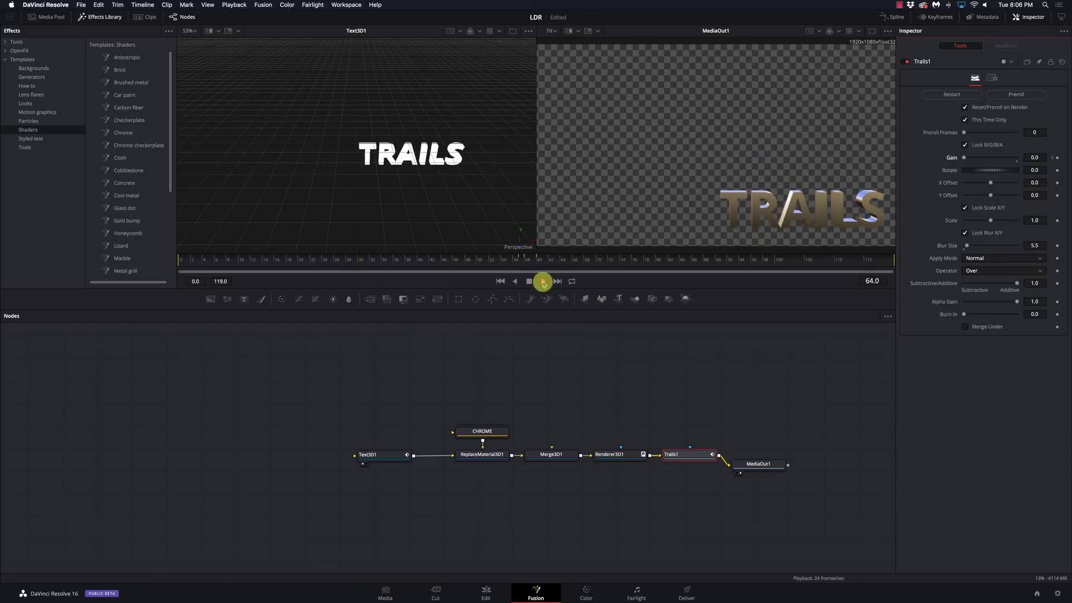
pyautogui.click(542, 282)
pyautogui.click(486, 259)
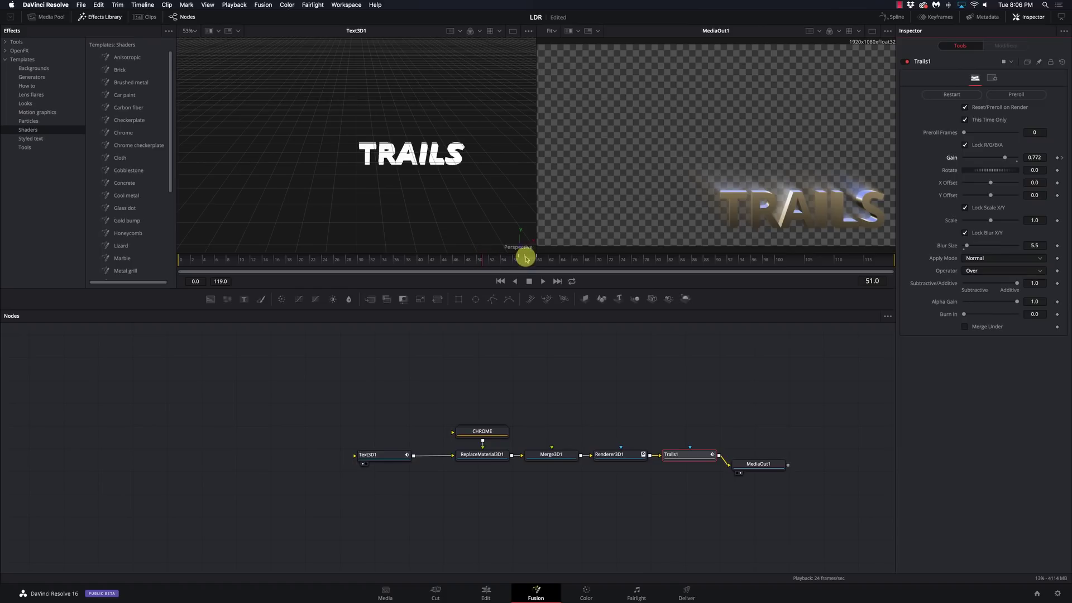
pyautogui.press('space')
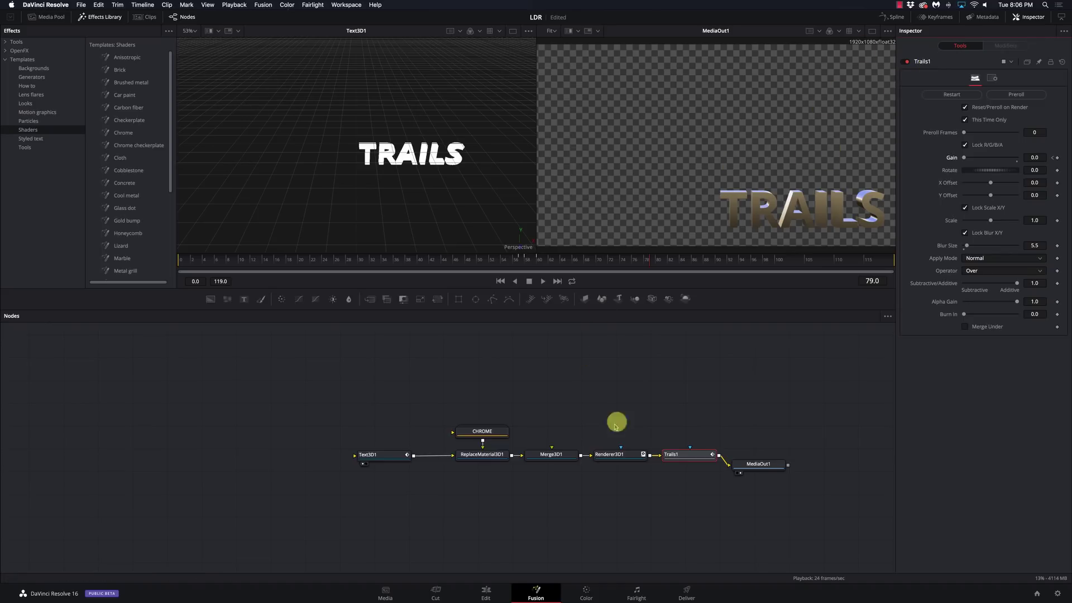
pyautogui.moveTo(616, 425); pyautogui.dragTo(518, 399)
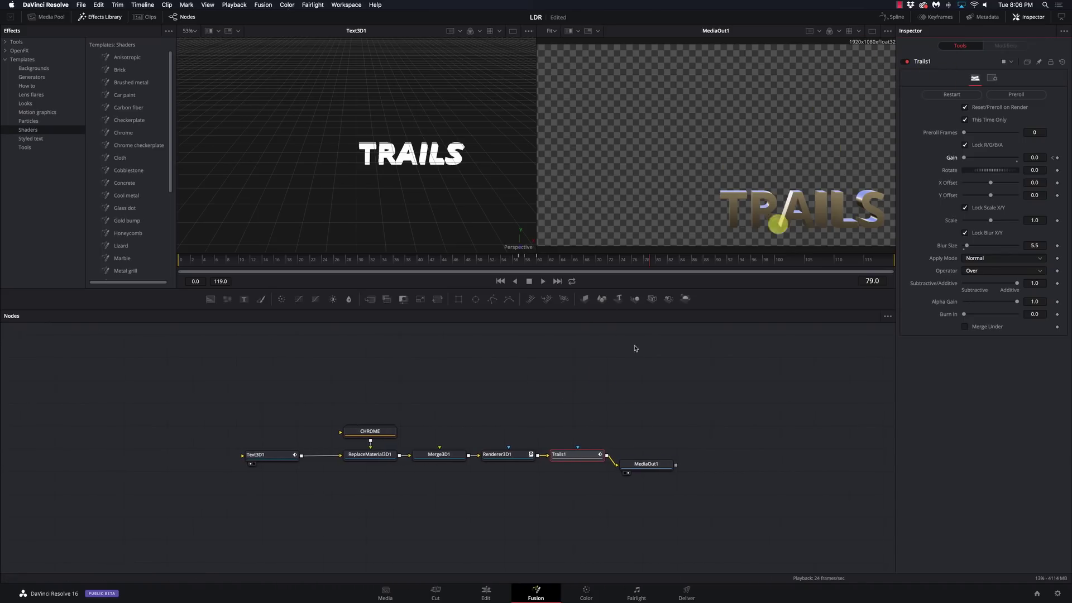
# Show the Trails1 Gain curve in the Spline editor and select the two drop keyframes.
pyautogui.click(890, 18)
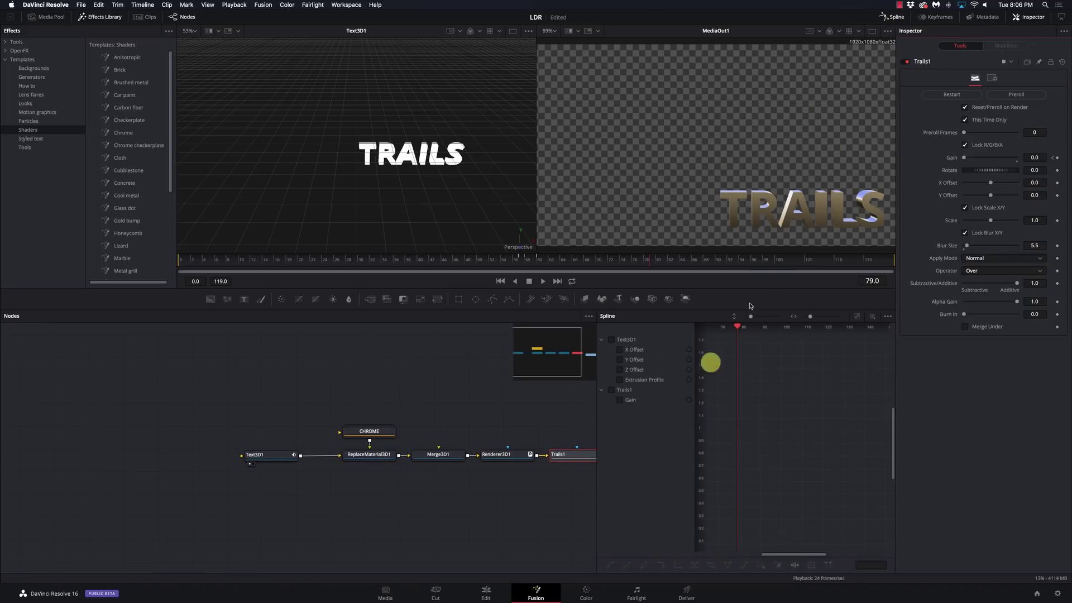
pyautogui.click(610, 391)
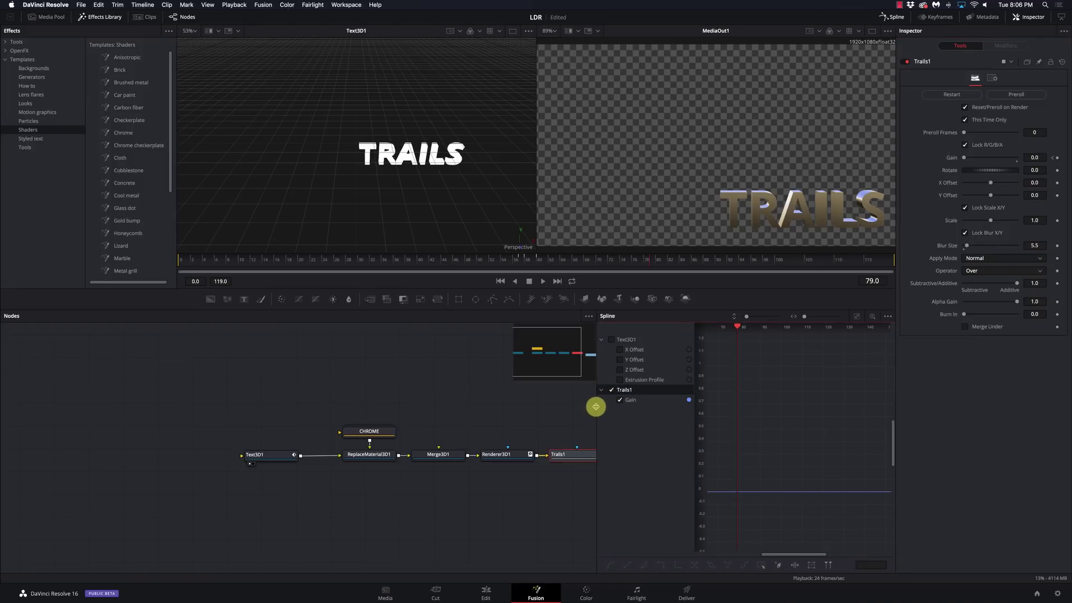
pyautogui.moveTo(596, 407); pyautogui.dragTo(277, 385)
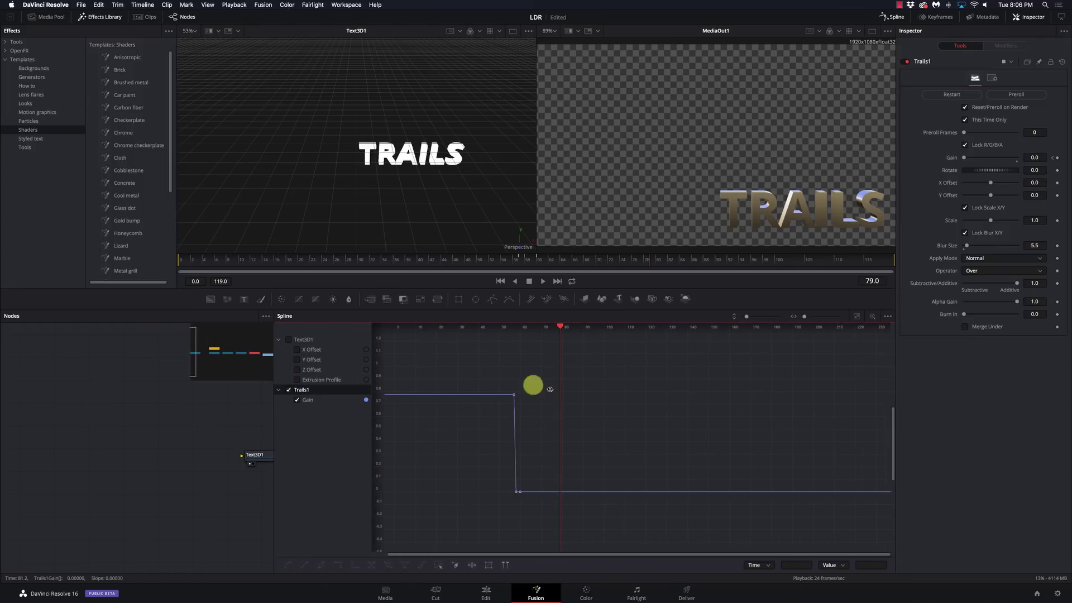
pyautogui.moveTo(481, 383); pyautogui.dragTo(566, 520)
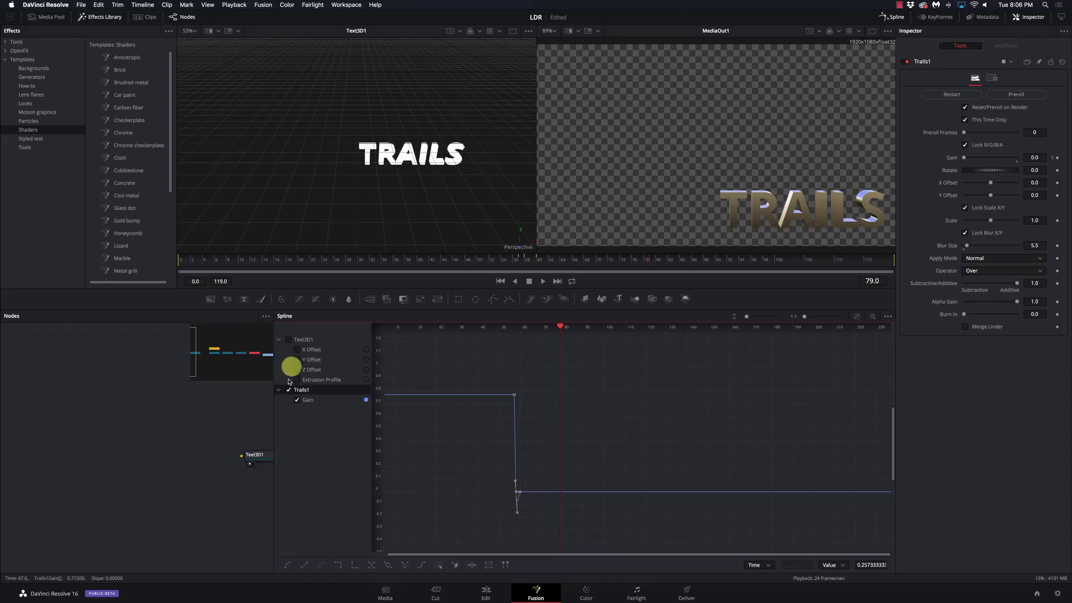
# Play through the Gain drop from frame 54, jumping back to around frame 48.
pyautogui.click(506, 261)
pyautogui.press('space')
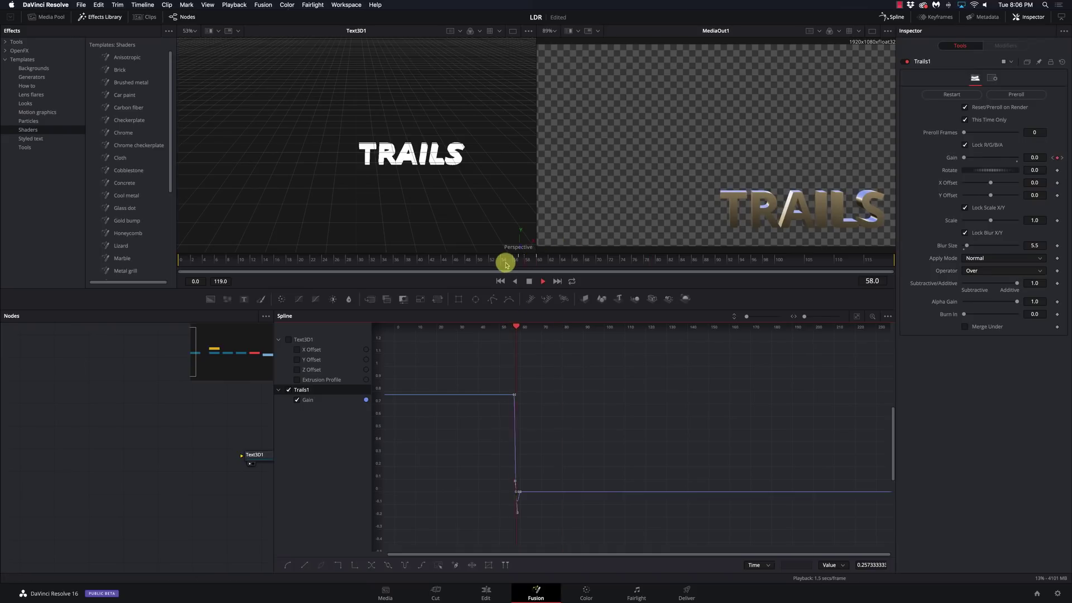
pyautogui.click(427, 260)
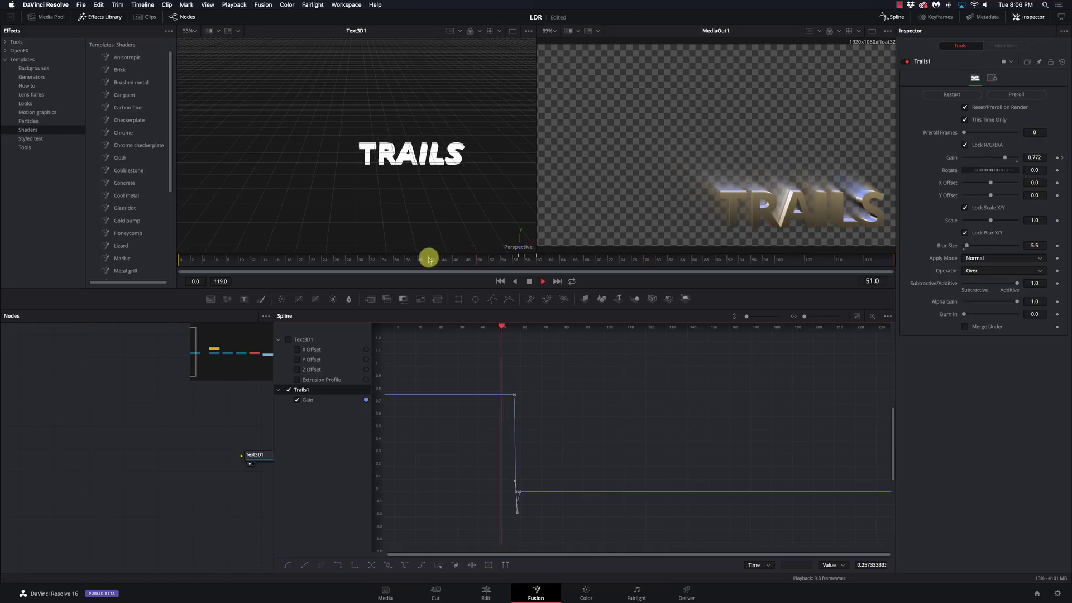
pyautogui.press('space')
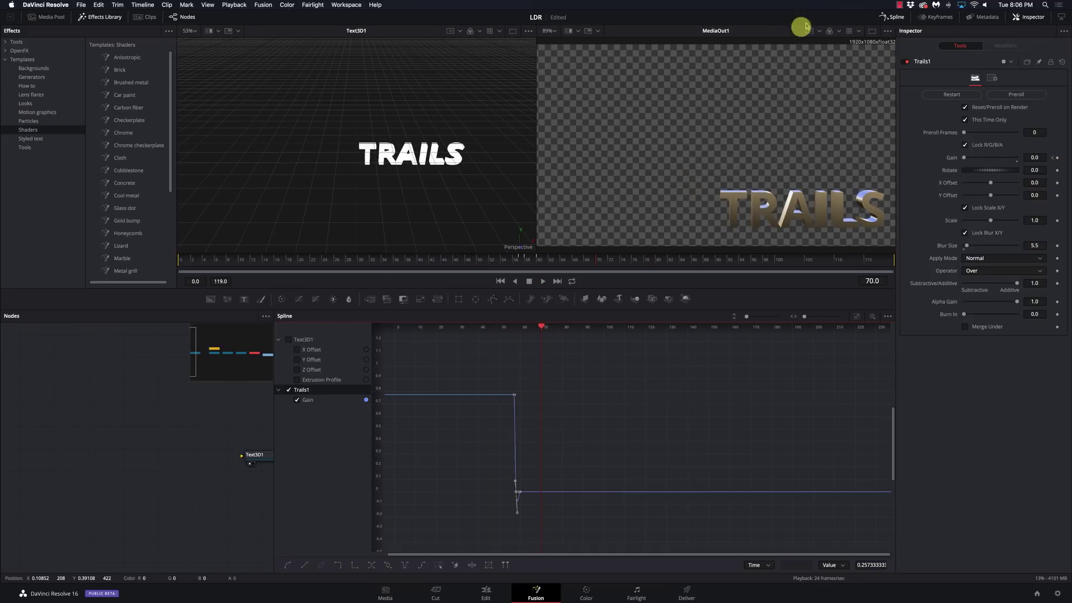
# Close the Spline editor, return to the first frame, and switch to the Edit page.
pyautogui.click(891, 19)
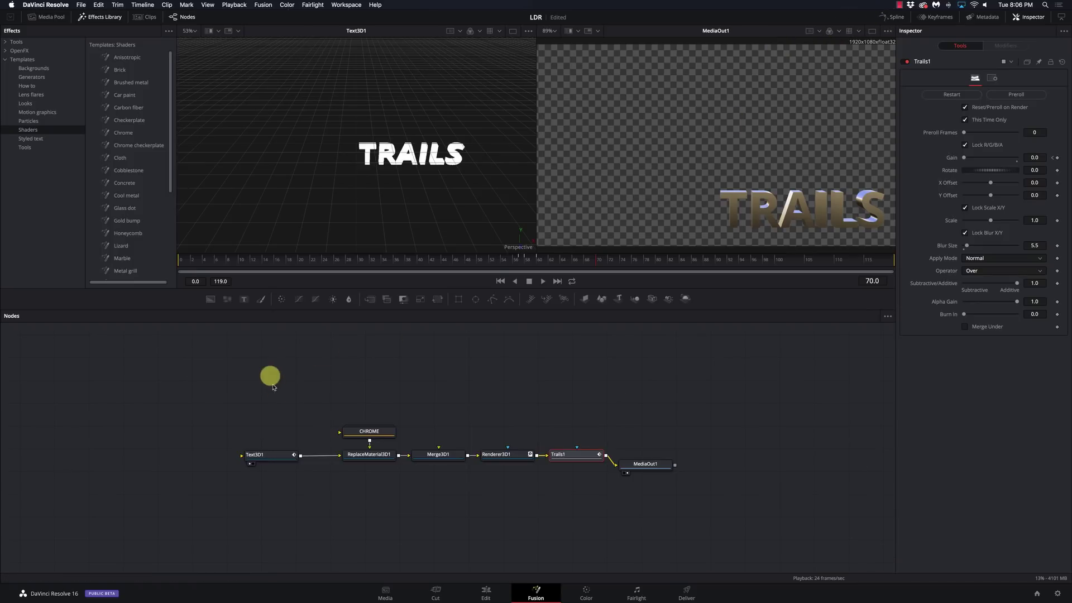
pyautogui.click(500, 280)
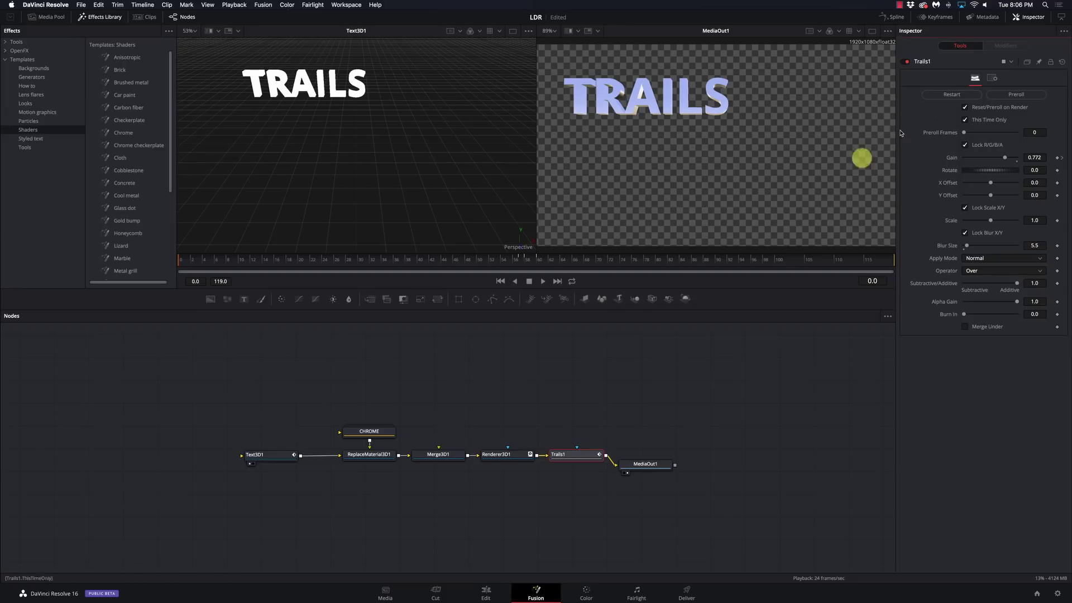
pyautogui.click(485, 594)
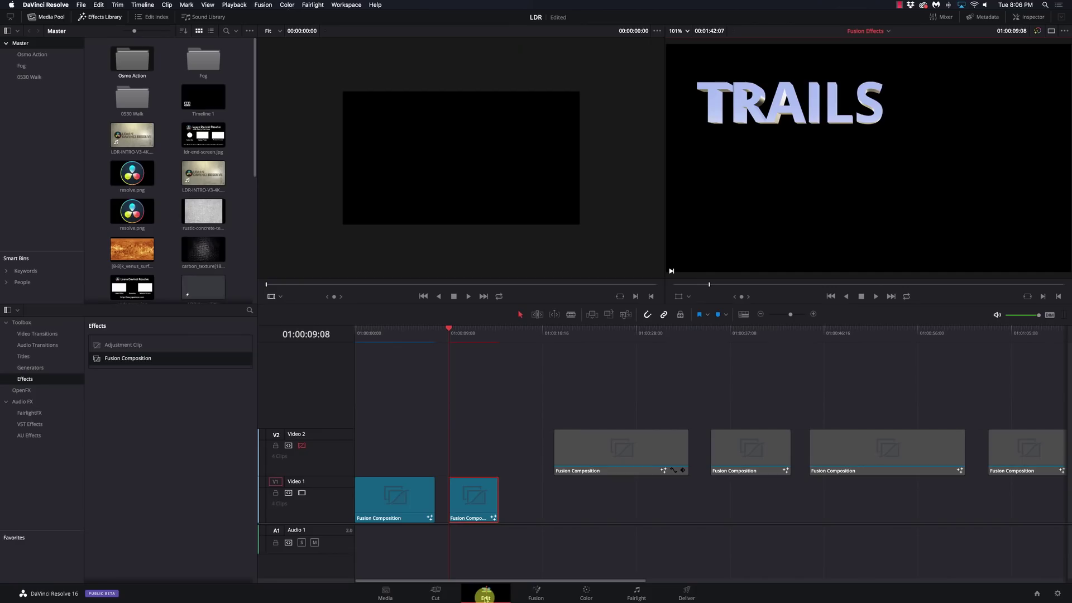